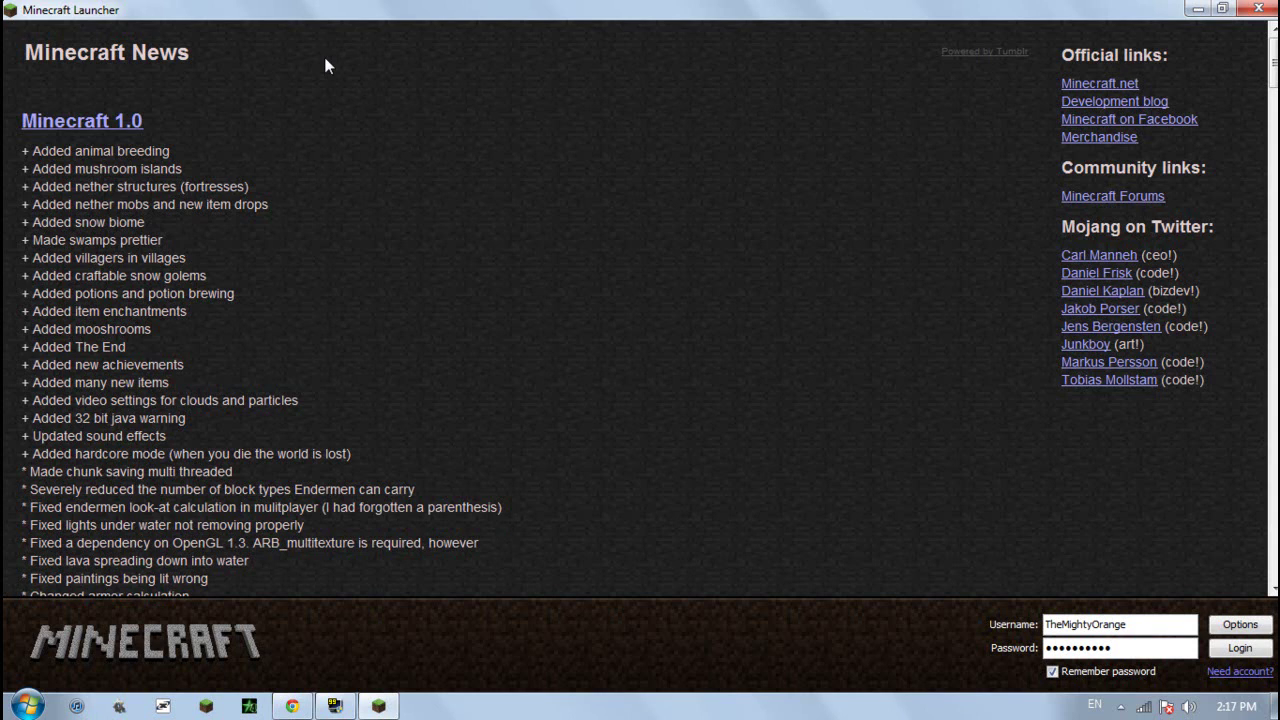
Log in to the launcher and load the Creative world from Singleplayer
{"action": "left_click", "coordinate": [1224, 652]}
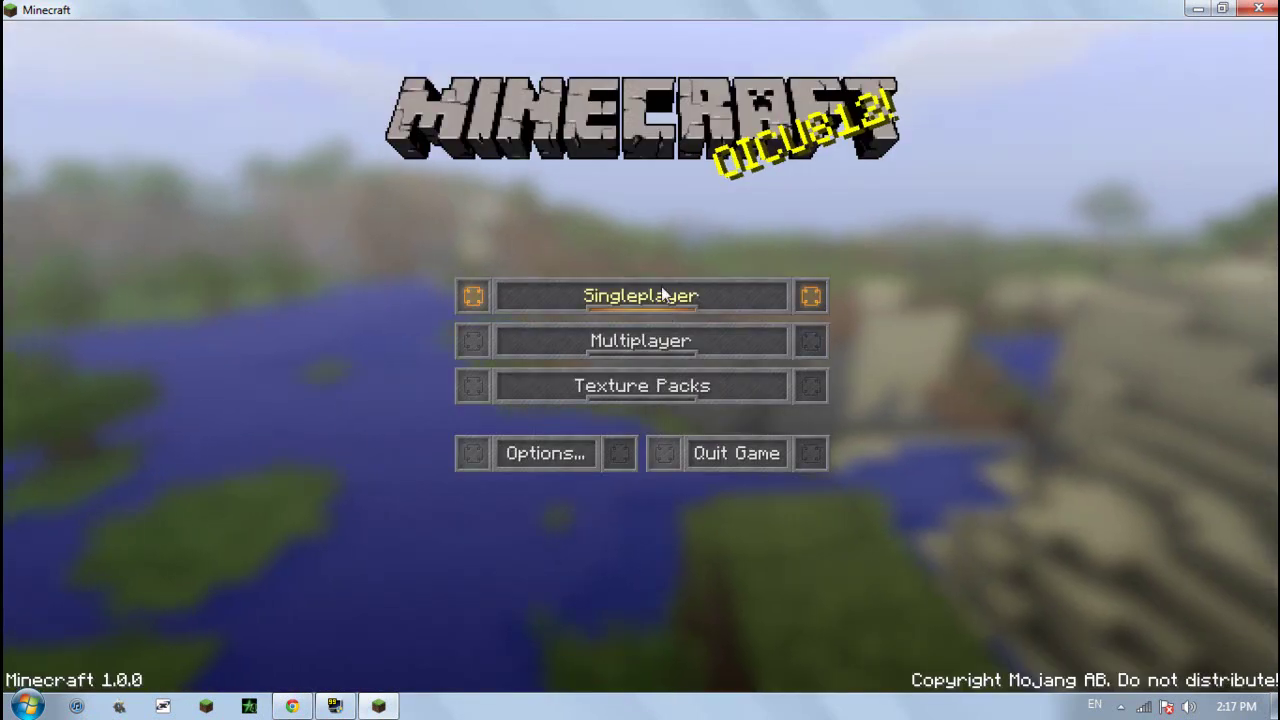
{"action": "left_click", "coordinate": [663, 293]}
{"action": "left_click", "coordinate": [593, 302]}
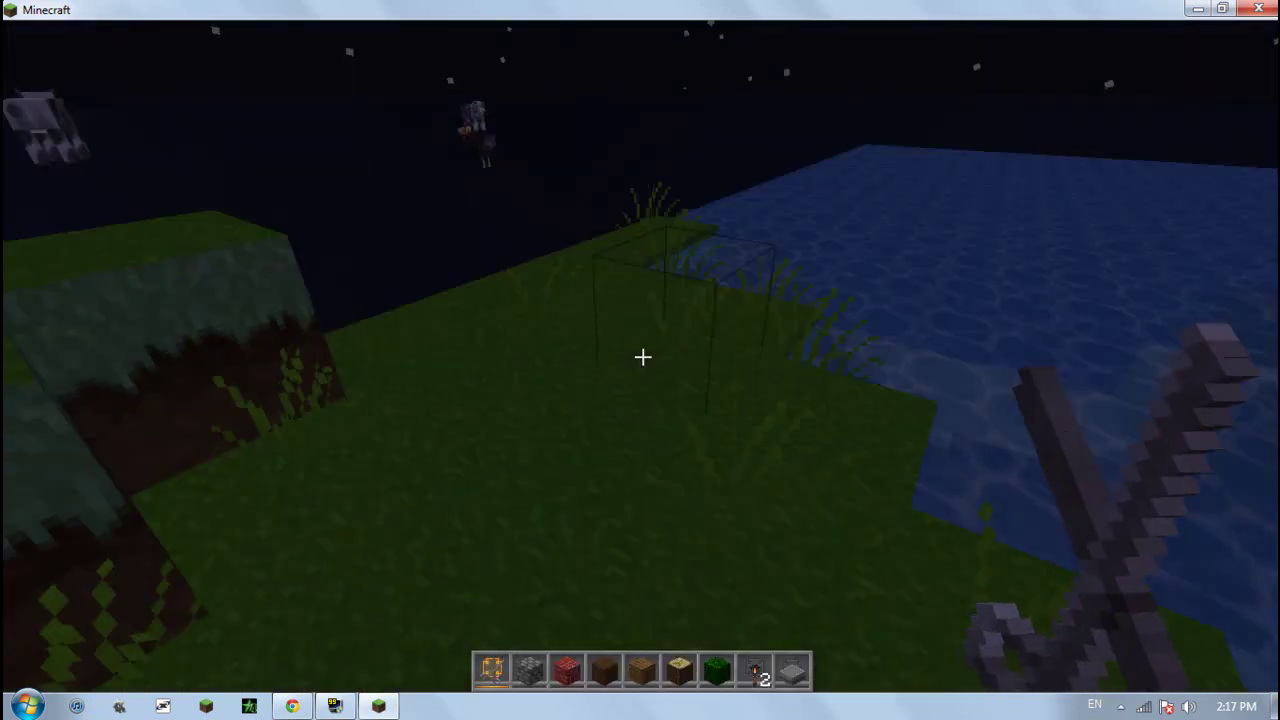
Read the memory usage on the F3 debug overlay, then save and quit to title
{"action": "key", "text": "Escape"}
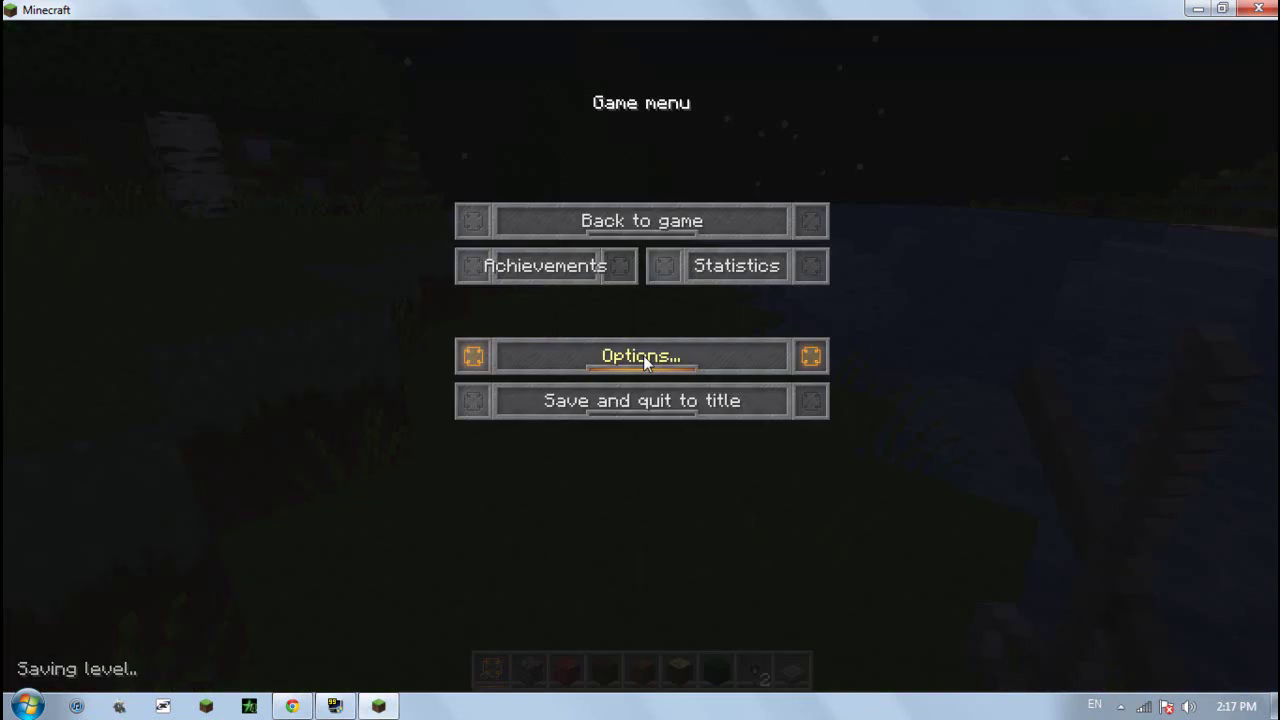
{"action": "key", "text": "Escape"}
{"action": "key", "text": "F3"}
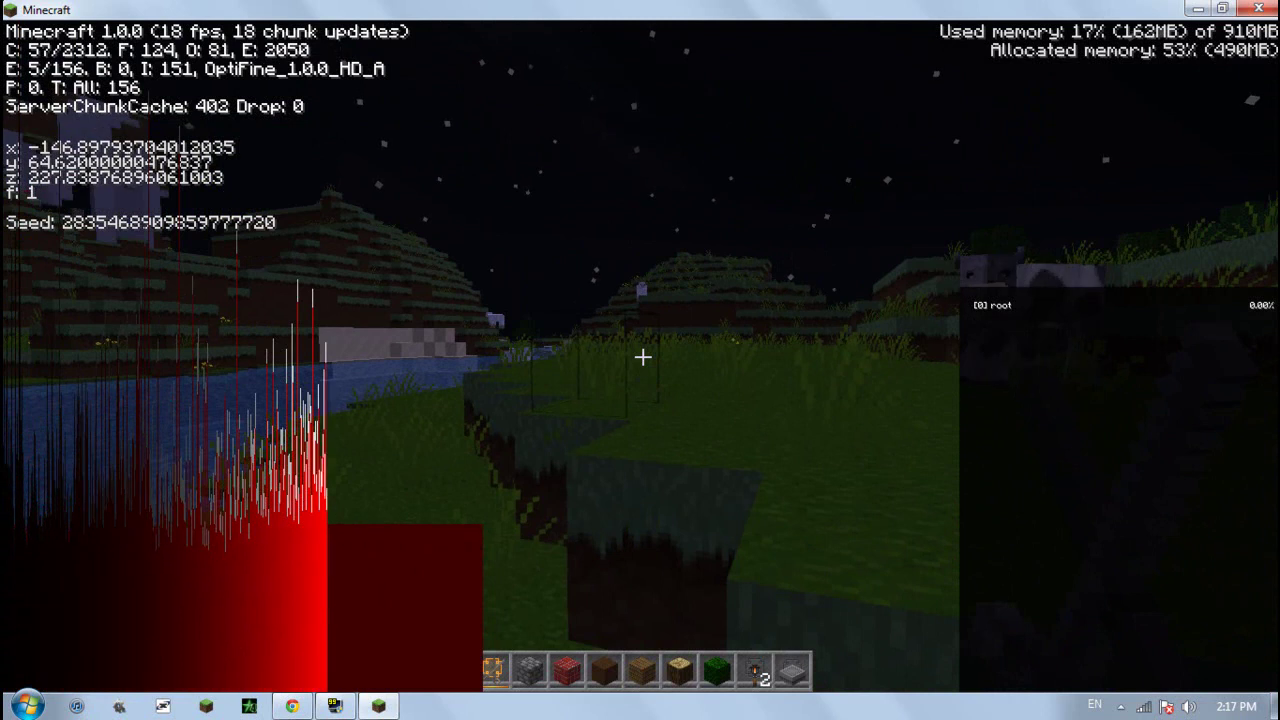
{"action": "key", "text": "F3"}
{"action": "key", "text": "Escape"}
{"action": "left_click", "coordinate": [608, 400]}
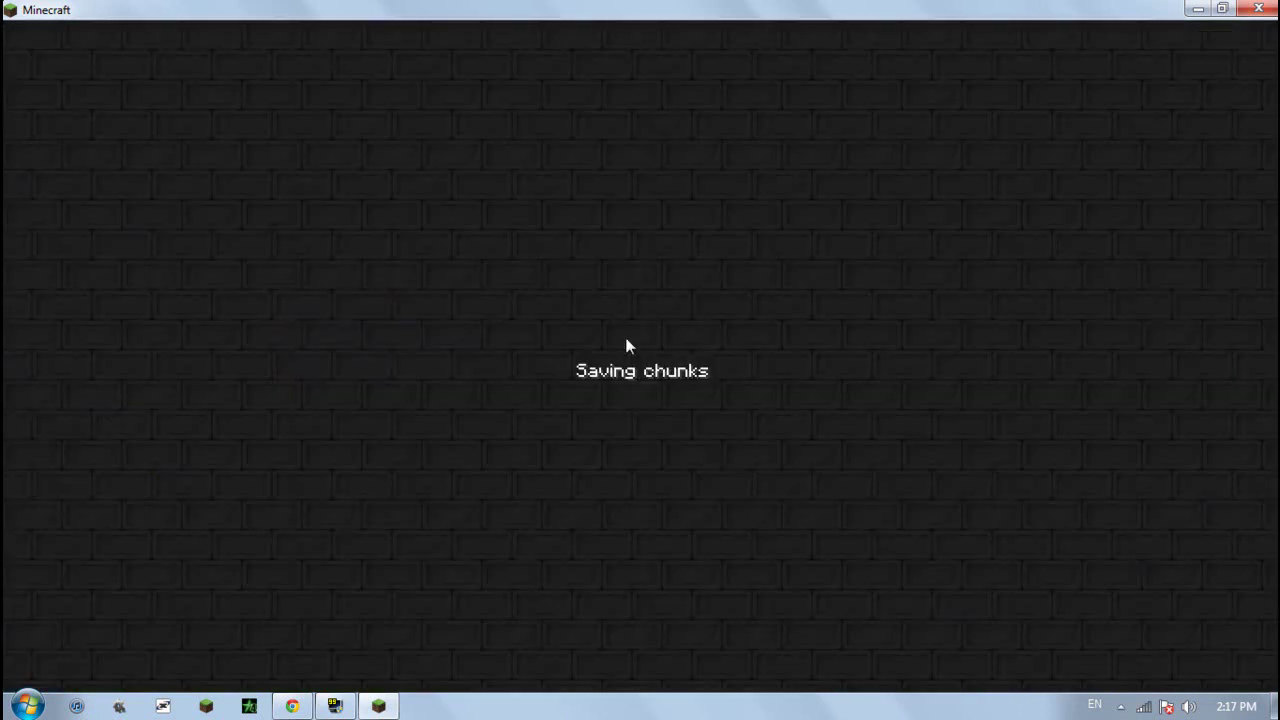
Close Minecraft and create a new desktop text document named Run.txt
{"action": "key", "text": "alt+F4"}
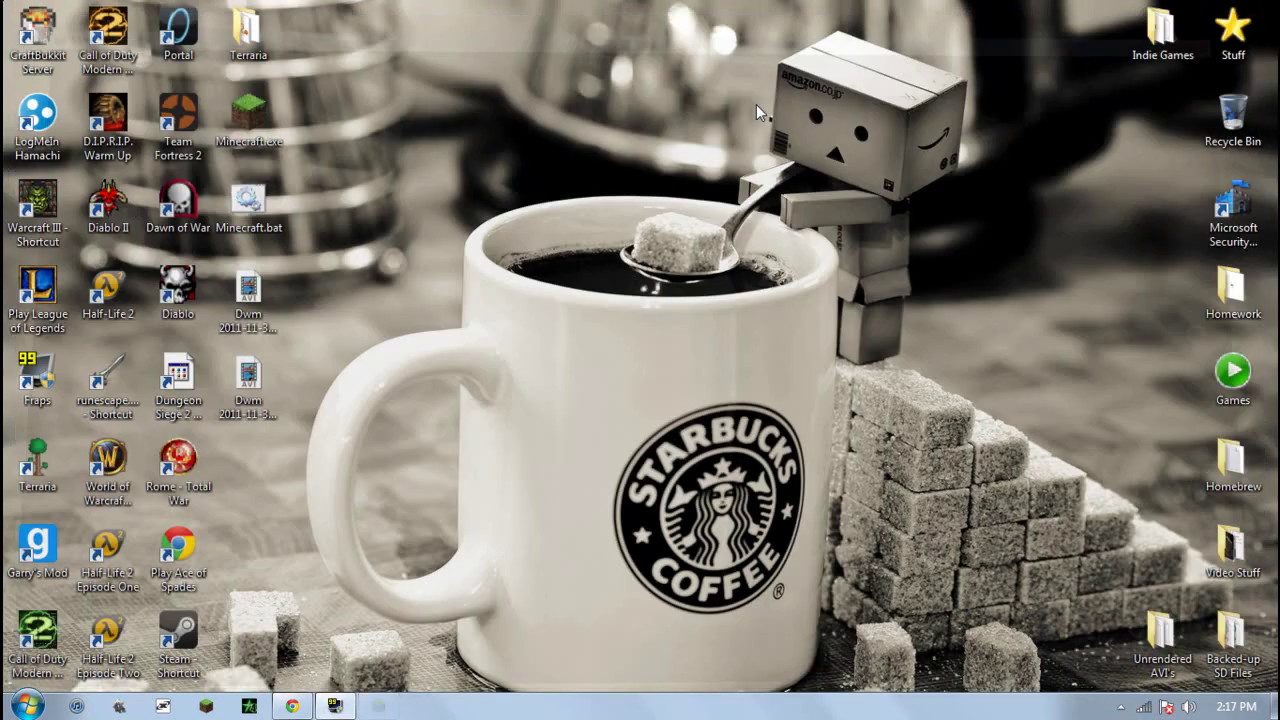
{"action": "right_click", "coordinate": [433, 302]}
{"action": "mouse_move", "coordinate": [500, 502]}
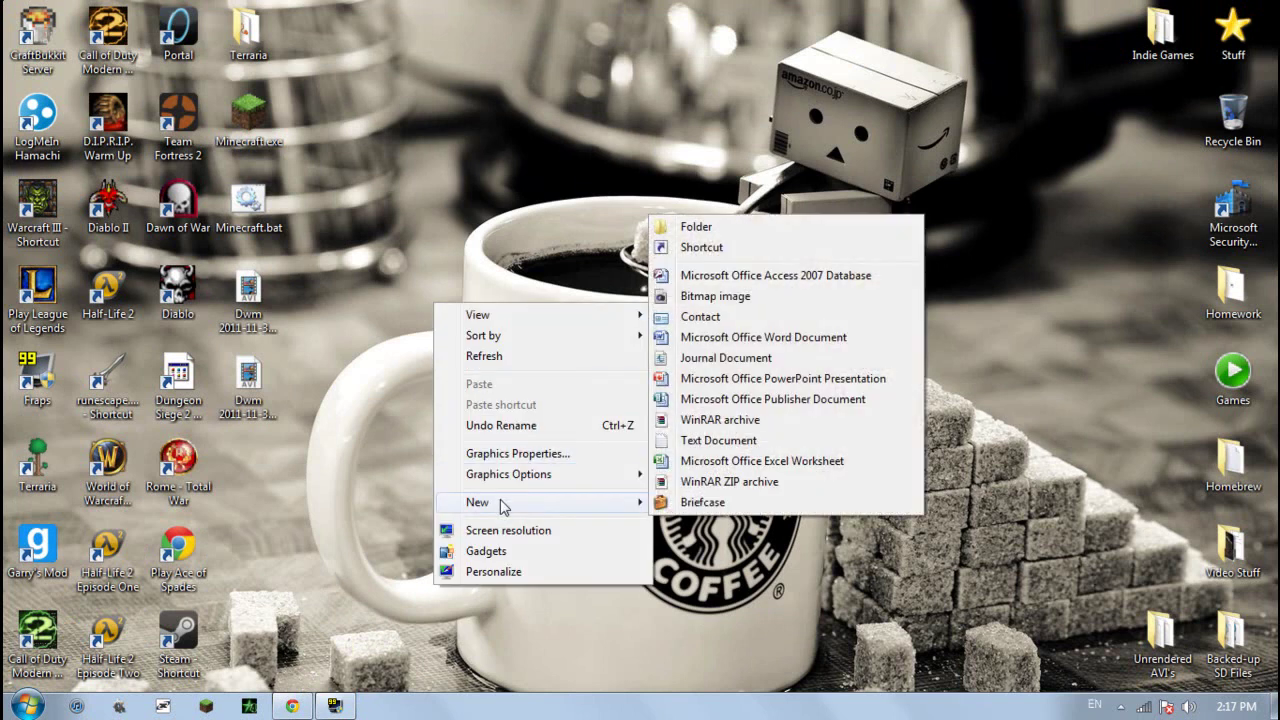
{"action": "left_click", "coordinate": [712, 440]}
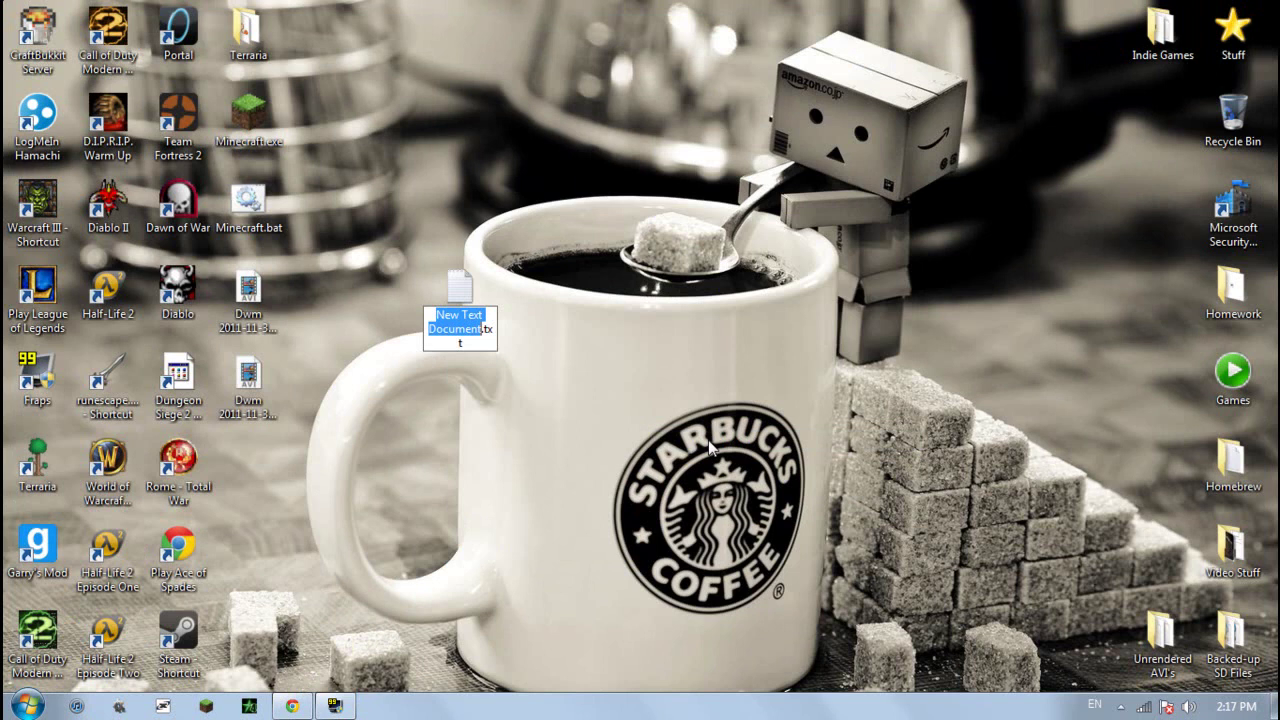
{"action": "type", "text": "Run"}
{"action": "key", "text": "Return"}
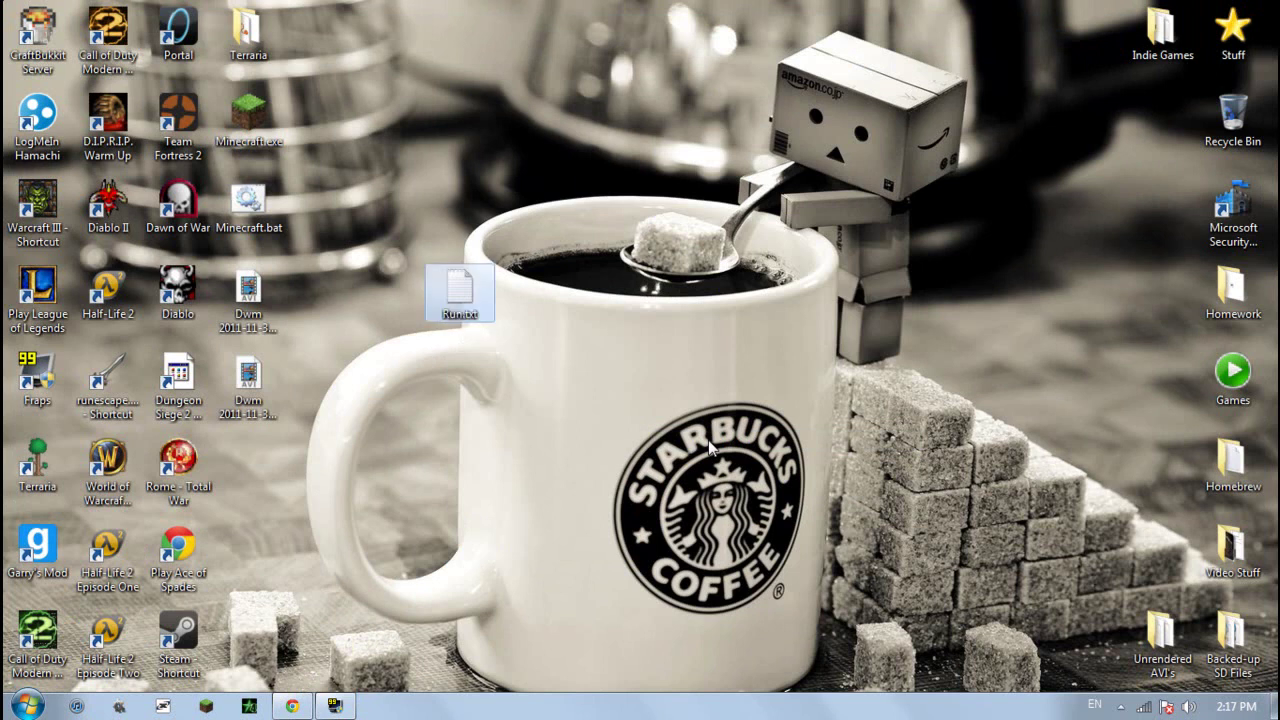
Copy the javaw launch command from Minecraft.bat into the opened Run.txt
{"action": "key", "text": "Return"}
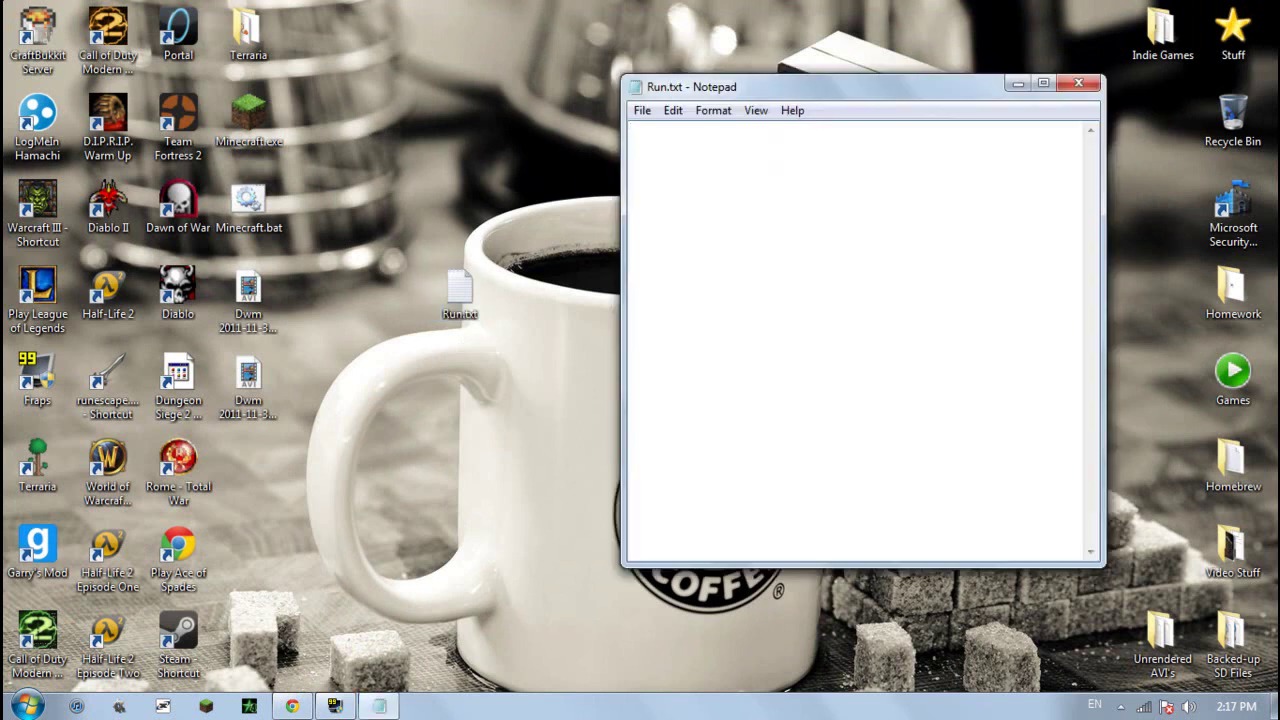
{"action": "right_click", "coordinate": [247, 231]}
{"action": "left_click", "coordinate": [283, 251]}
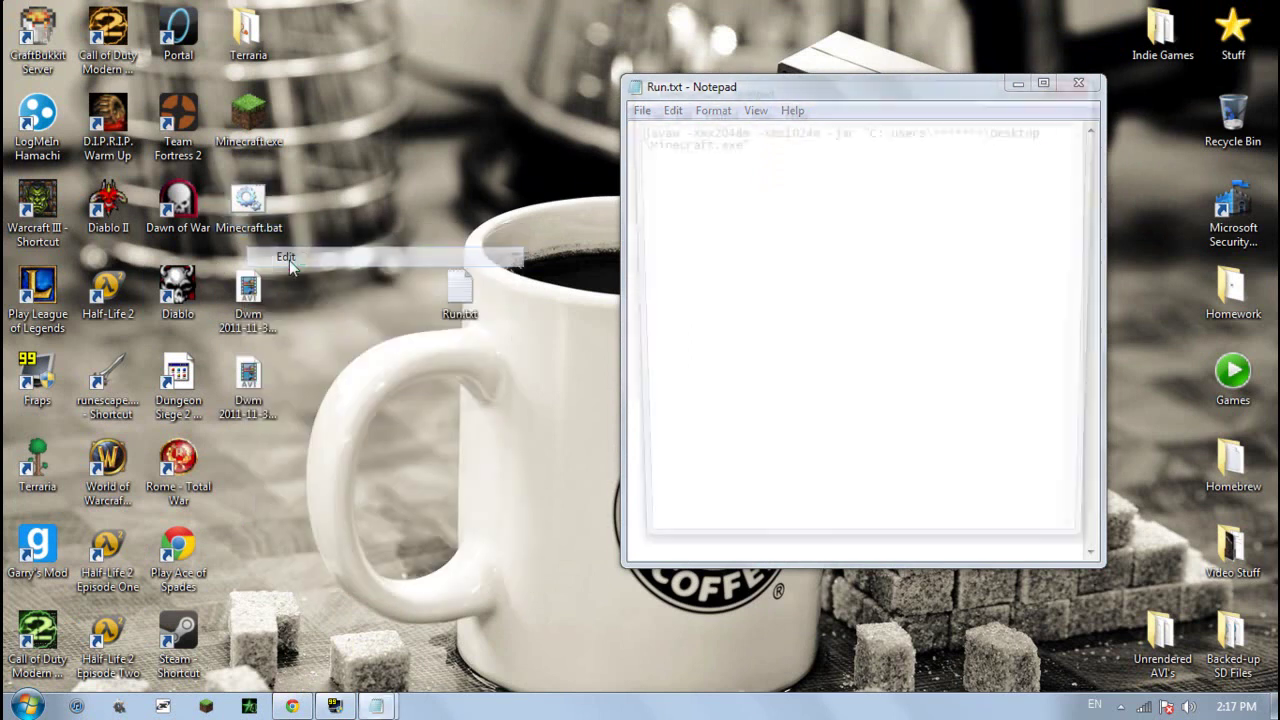
{"action": "key", "text": "ctrl+a"}
{"action": "key", "text": "ctrl+c"}
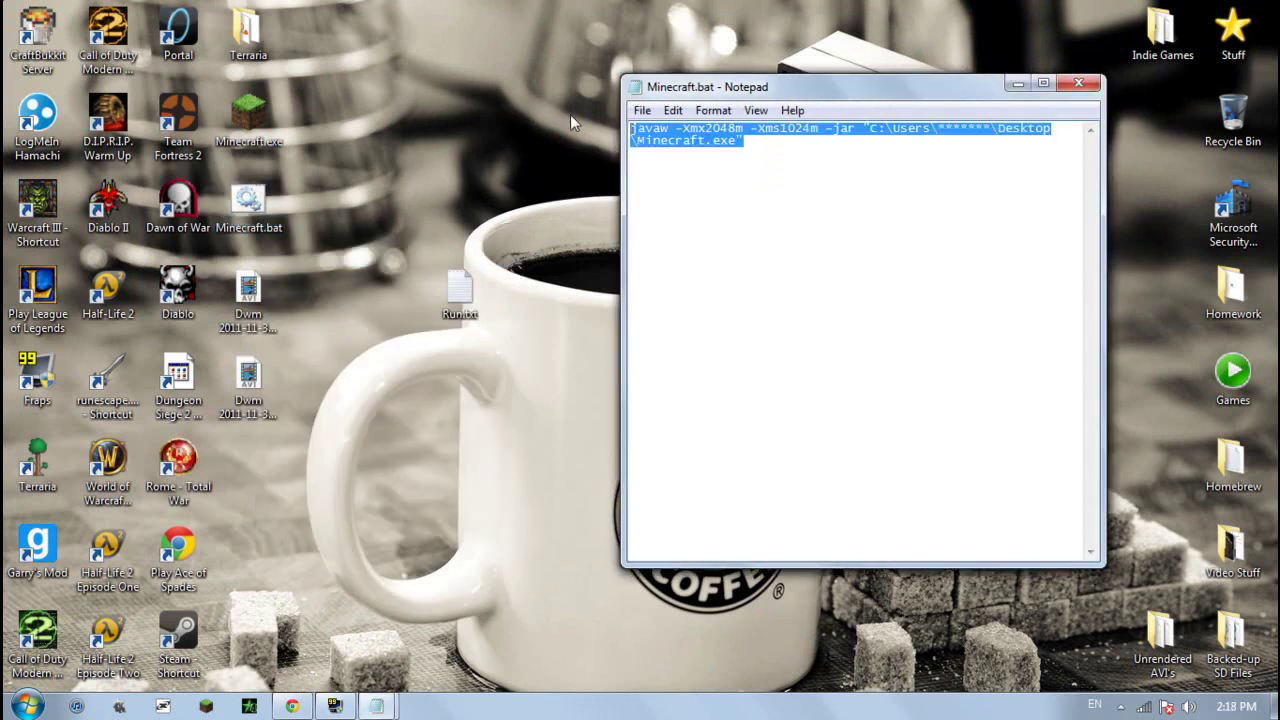
{"action": "left_click", "coordinate": [1078, 83]}
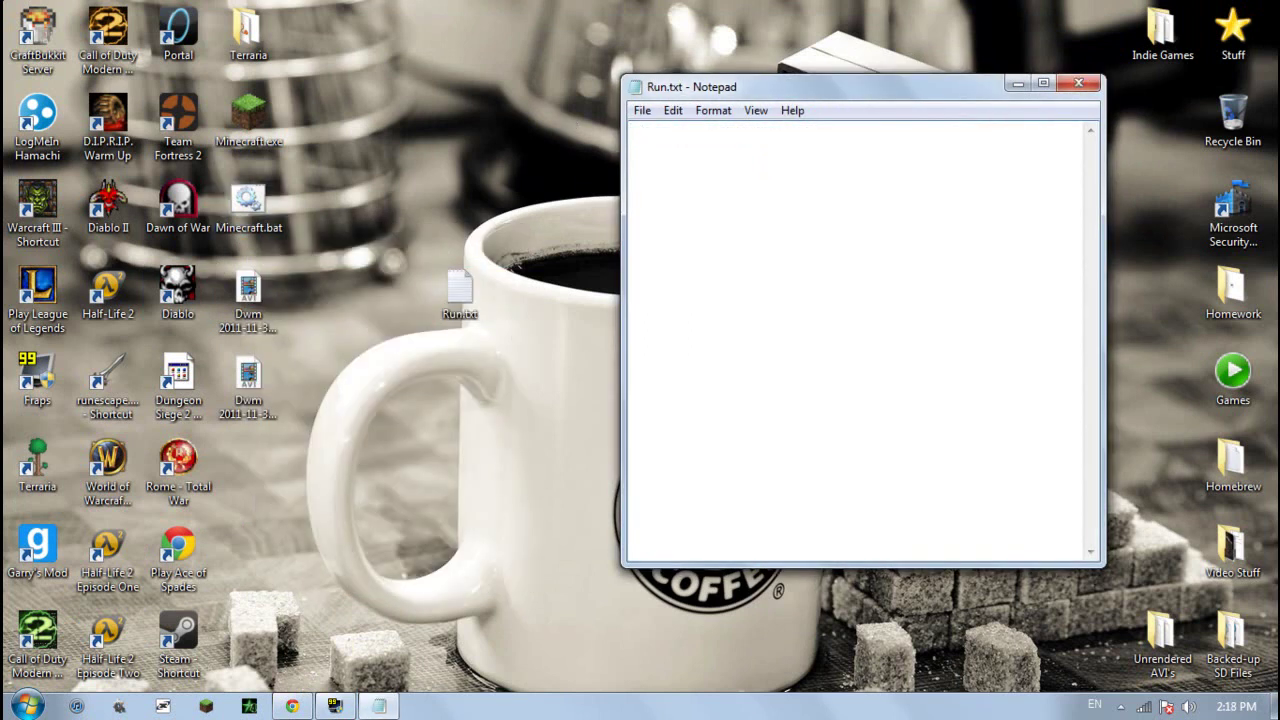
{"action": "key", "text": "ctrl+v"}
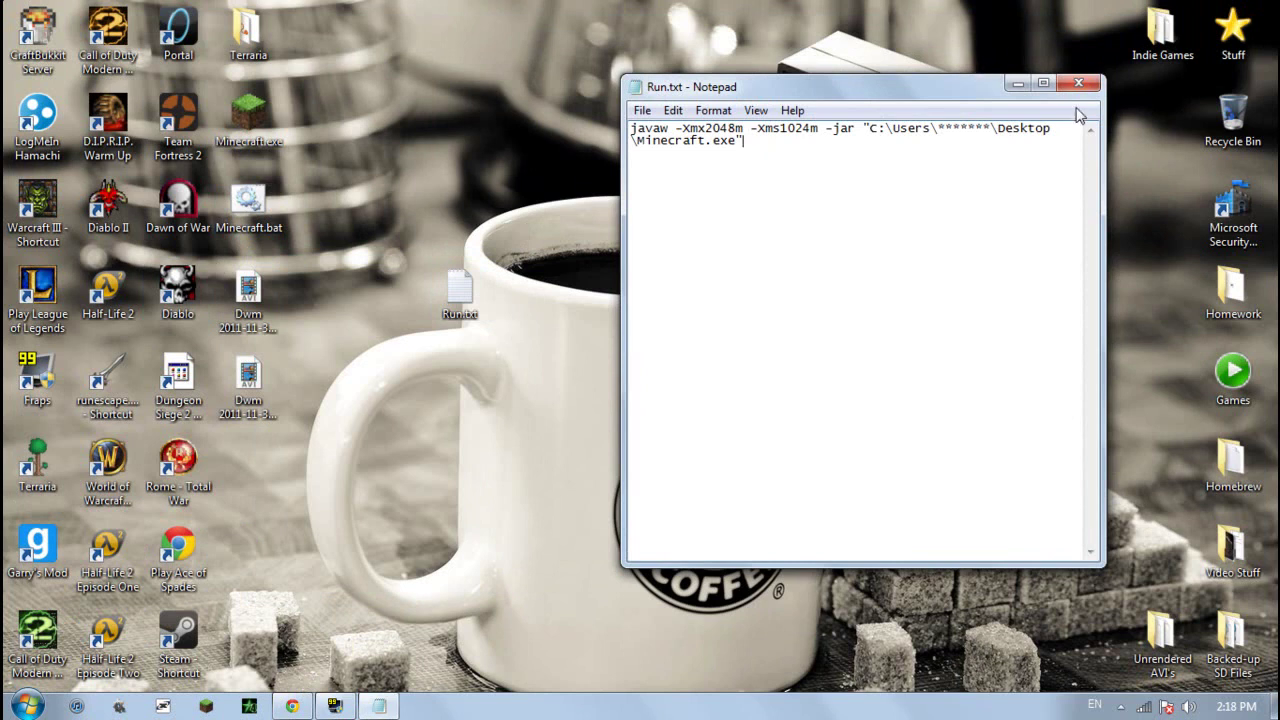
Maximize Run.txt and select the Minecraft.exe path in the command line
{"action": "left_click", "coordinate": [1043, 83]}
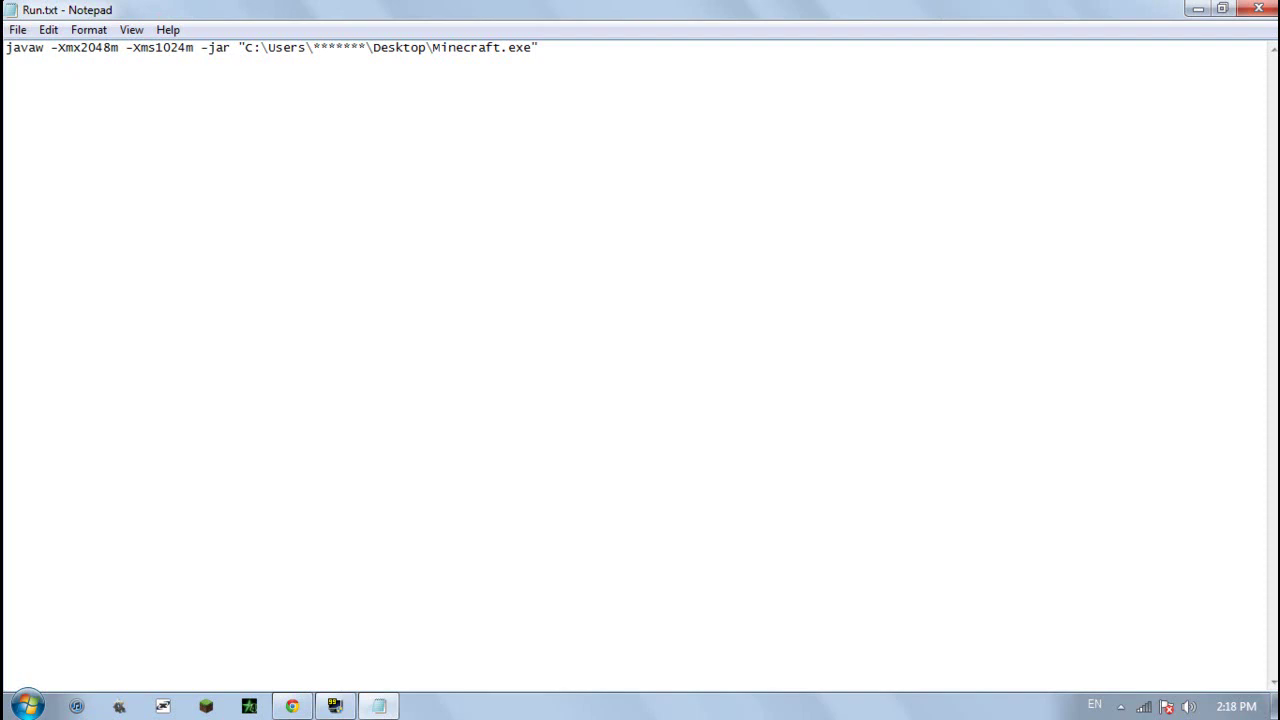
{"action": "key", "text": "ctrl+a"}
{"action": "key", "text": "Right"}
{"action": "left_click_drag", "start_coordinate": [253, 47], "coordinate": [538, 47]}
{"action": "key", "text": "Right"}
{"action": "left_click_drag", "start_coordinate": [244, 47], "coordinate": [532, 47]}
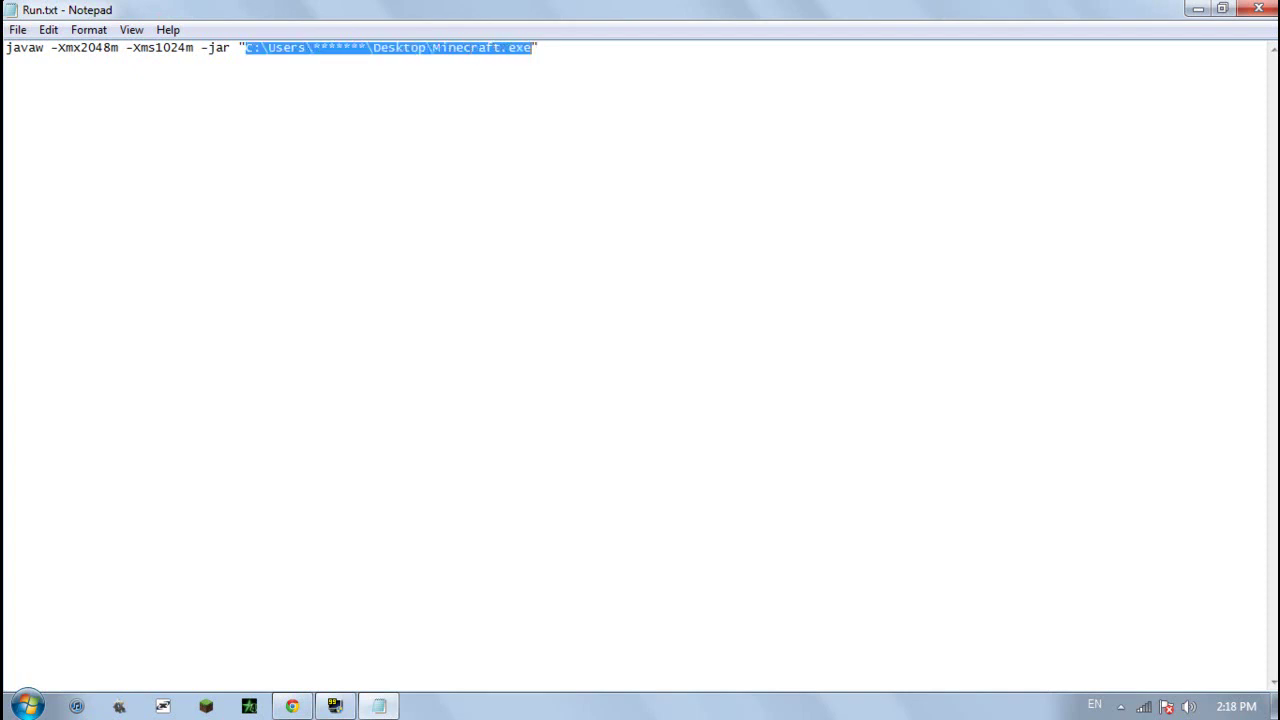
Replace the masked user name in the path with the Windows account folder name
{"action": "left_click", "coordinate": [351, 47]}
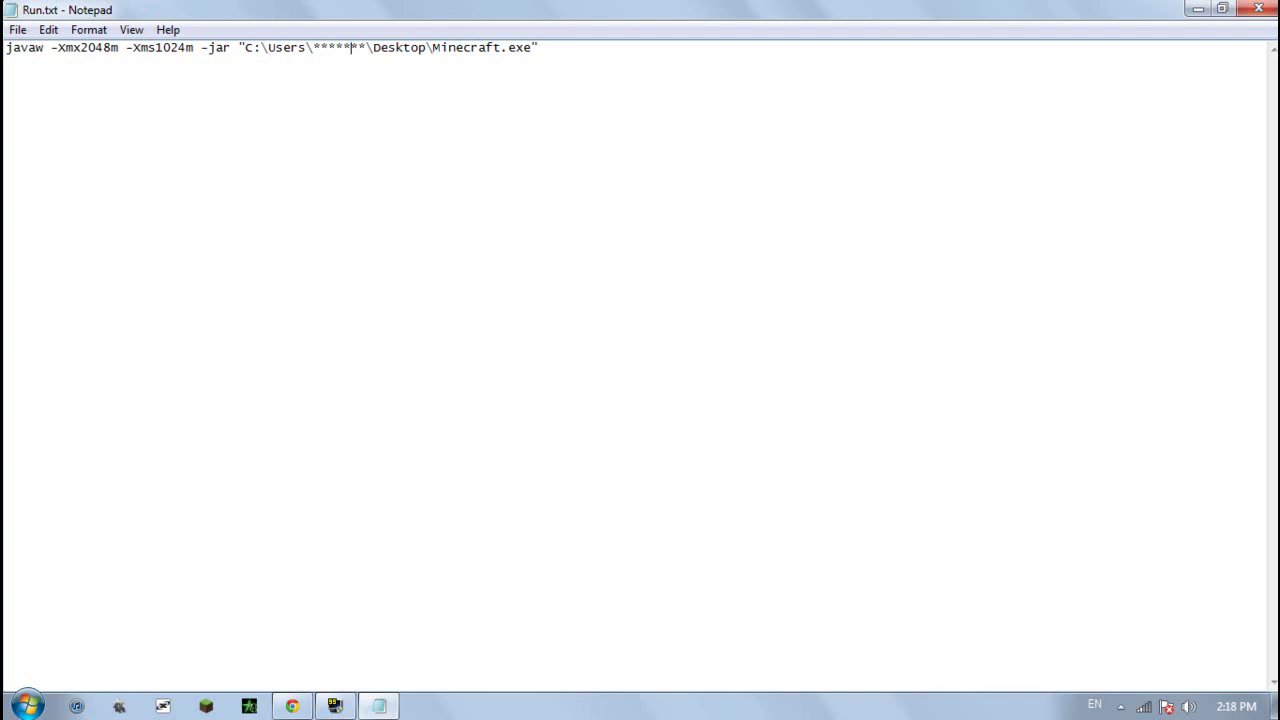
{"action": "left_click_drag", "start_coordinate": [368, 47], "coordinate": [306, 47]}
{"action": "type", "text": "P"}
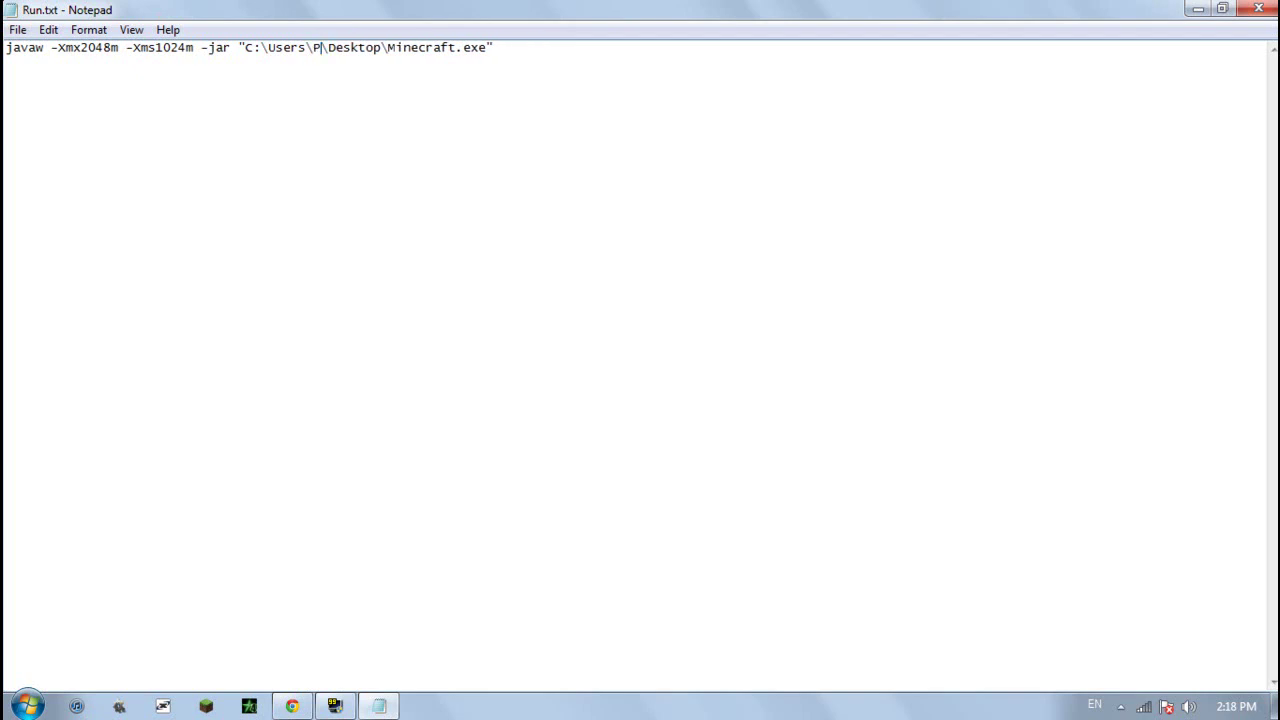
{"action": "type", "text": "hli"}
{"action": "key", "text": "BackSpace"}
{"action": "key", "text": "BackSpace"}
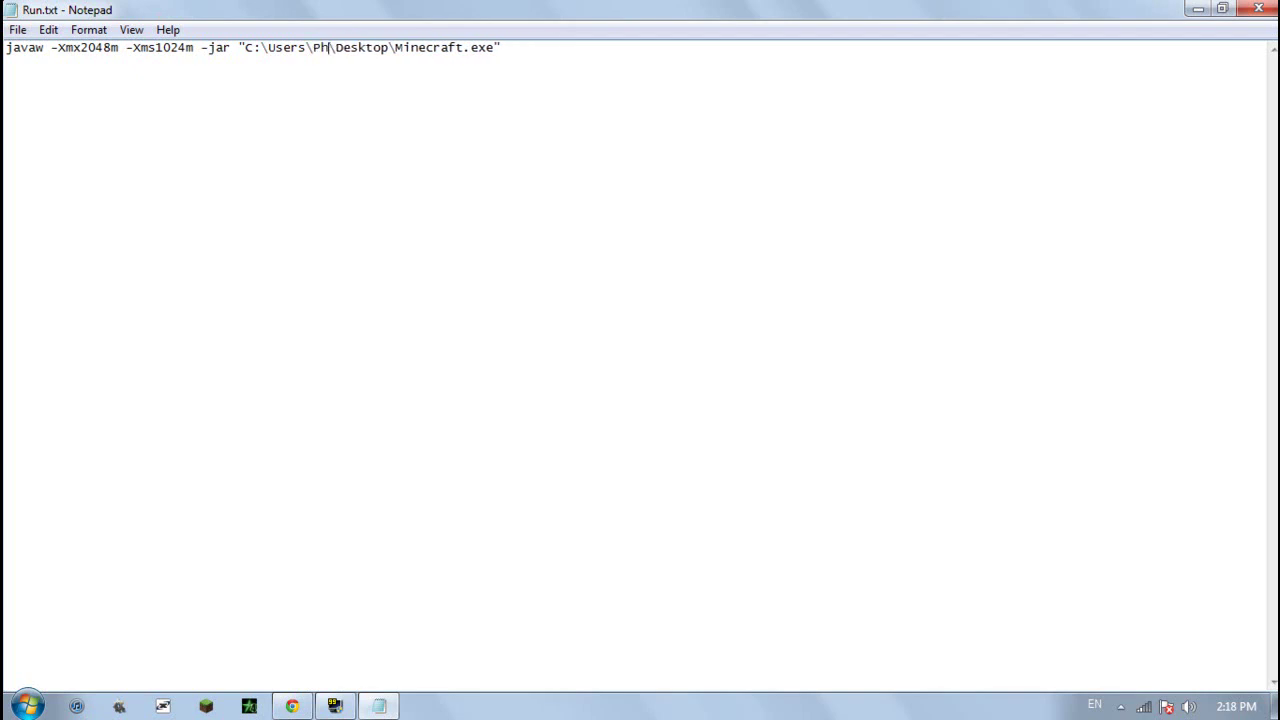
{"action": "type", "text": "ilip"}
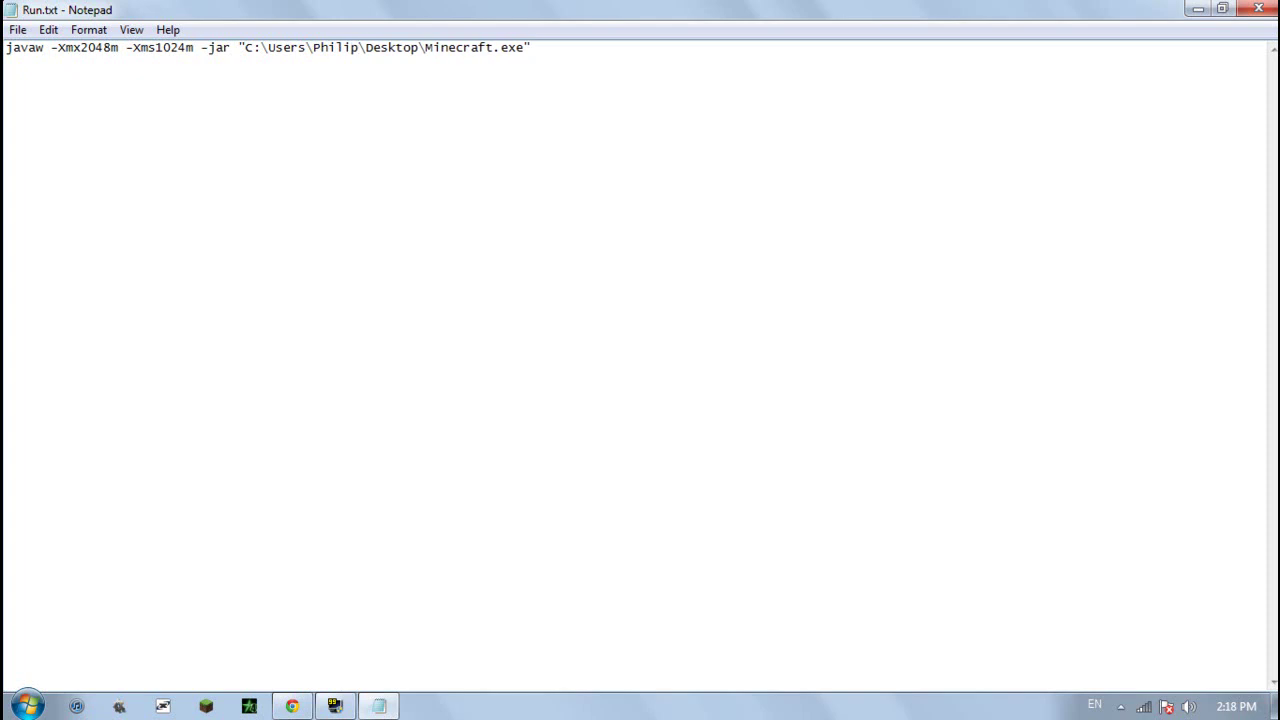
{"action": "type", "text": "Jr"}
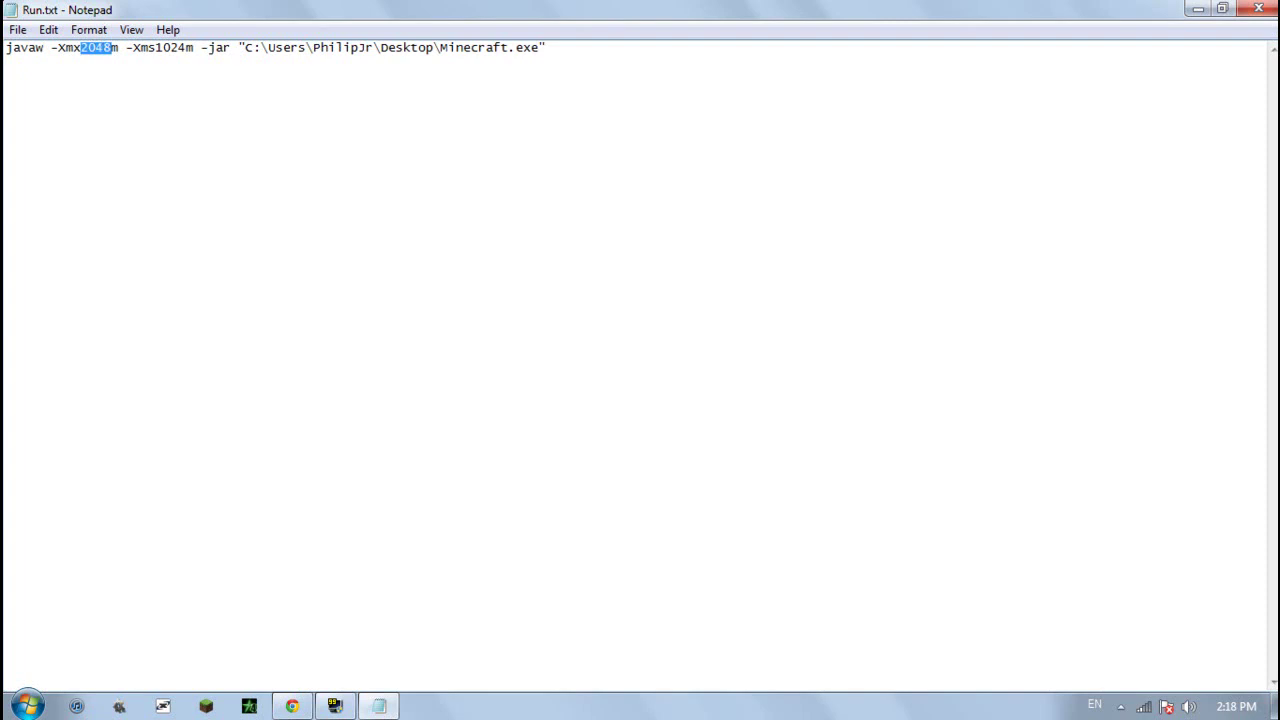
{"action": "left_click", "coordinate": [156, 47]}
{"action": "left_click_drag", "start_coordinate": [80, 47], "coordinate": [194, 47]}
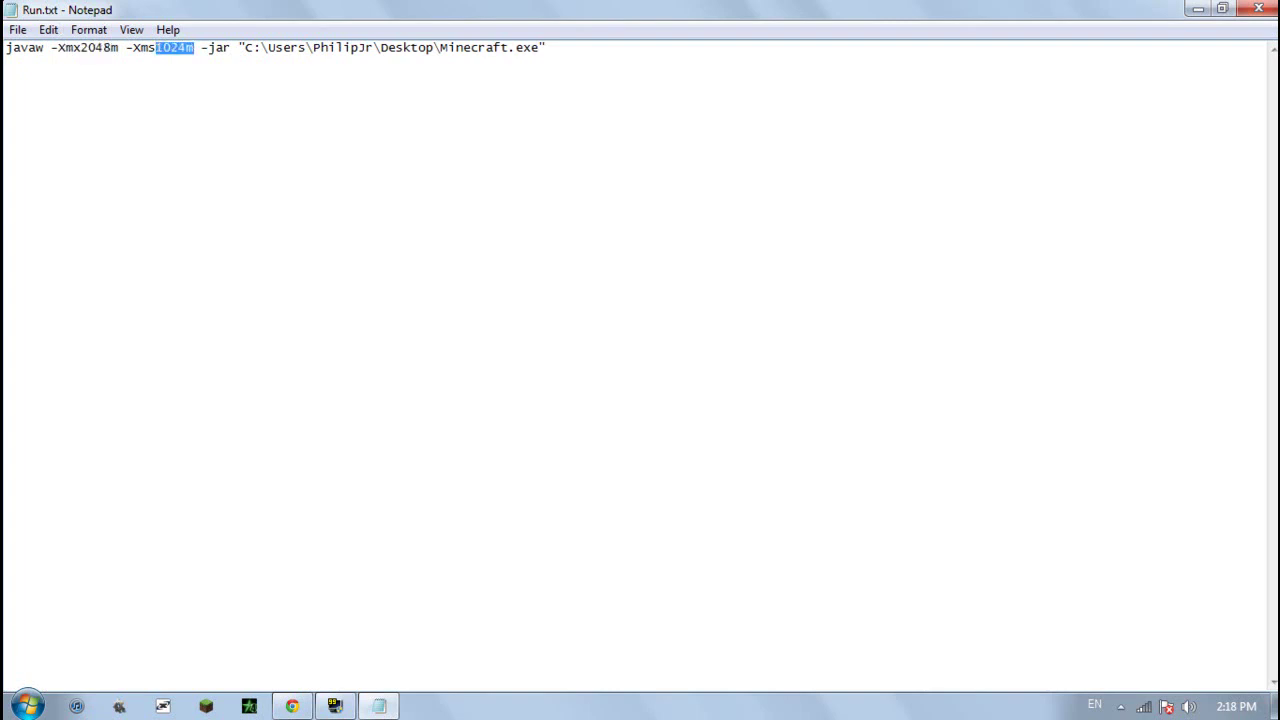
{"action": "left_click", "coordinate": [81, 47]}
{"action": "left_click", "coordinate": [90, 47]}
{"action": "left_click_drag", "start_coordinate": [81, 47], "coordinate": [112, 47]}
{"action": "left_click", "coordinate": [180, 47]}
{"action": "left_click_drag", "start_coordinate": [155, 47], "coordinate": [180, 47]}
{"action": "left_click_drag", "start_coordinate": [88, 47], "coordinate": [104, 47]}
{"action": "left_click", "coordinate": [27, 705]}
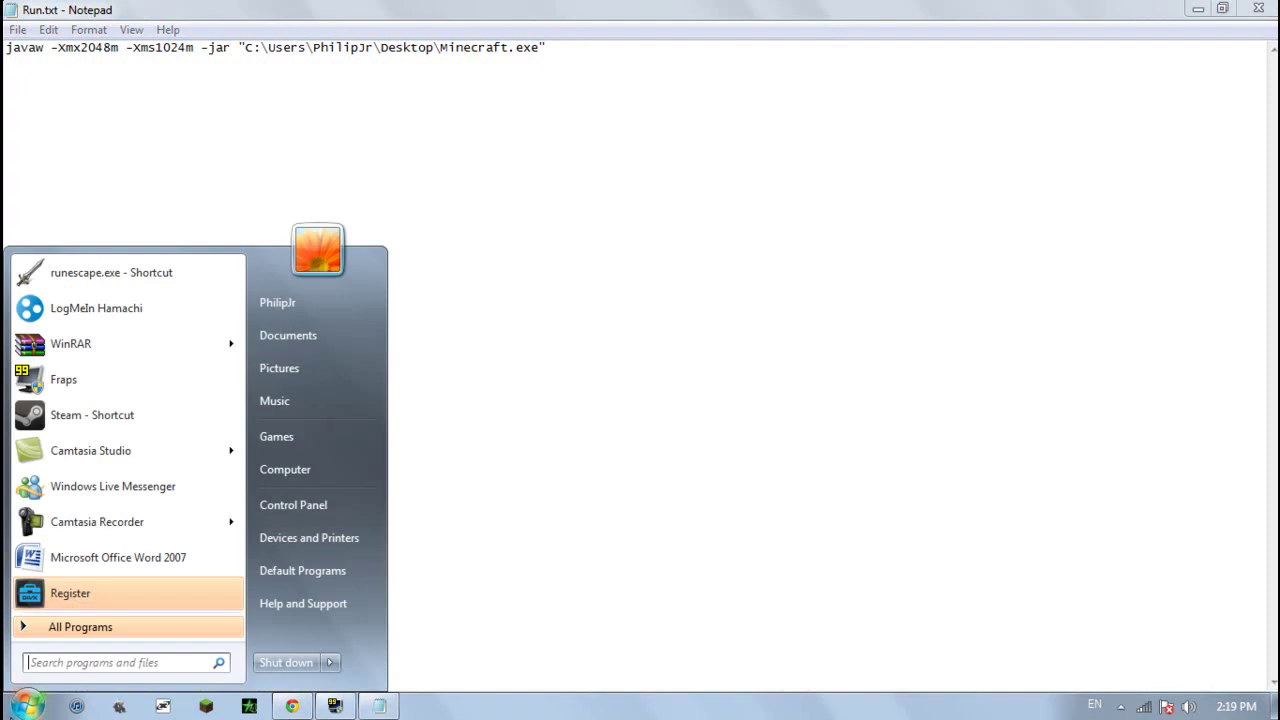
{"action": "left_click", "coordinate": [298, 508]}
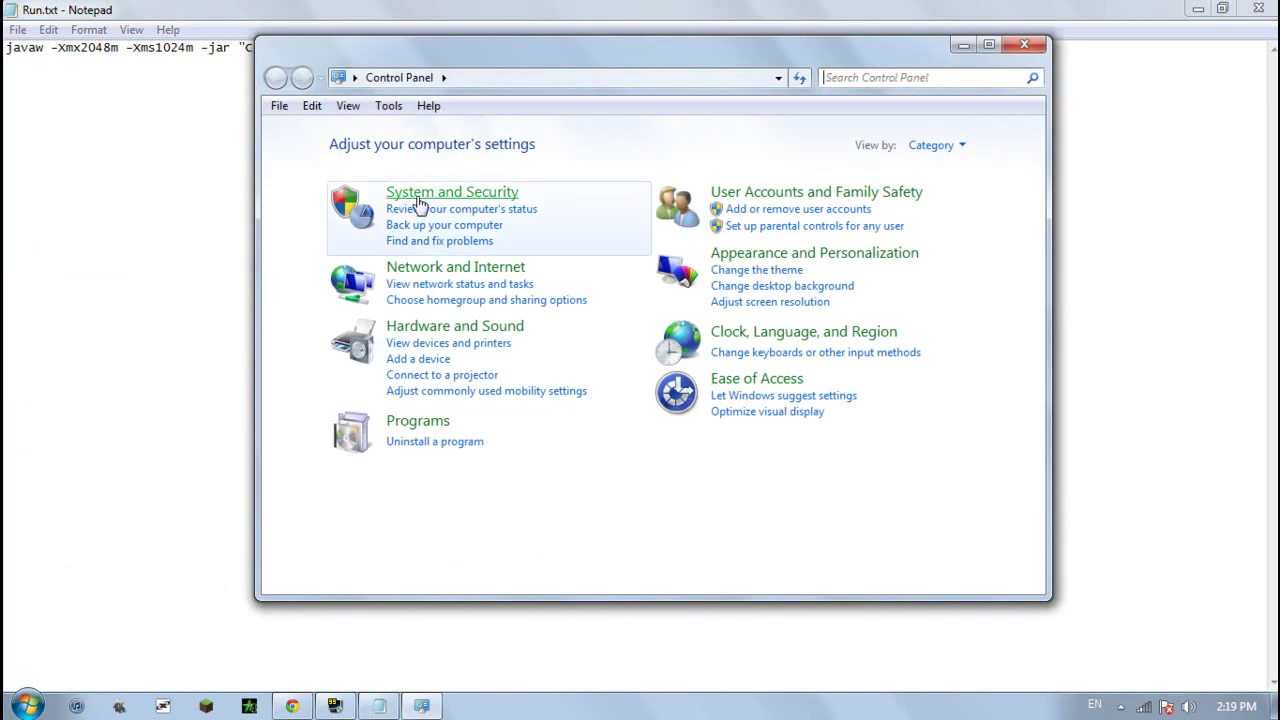
{"action": "left_click", "coordinate": [420, 200]}
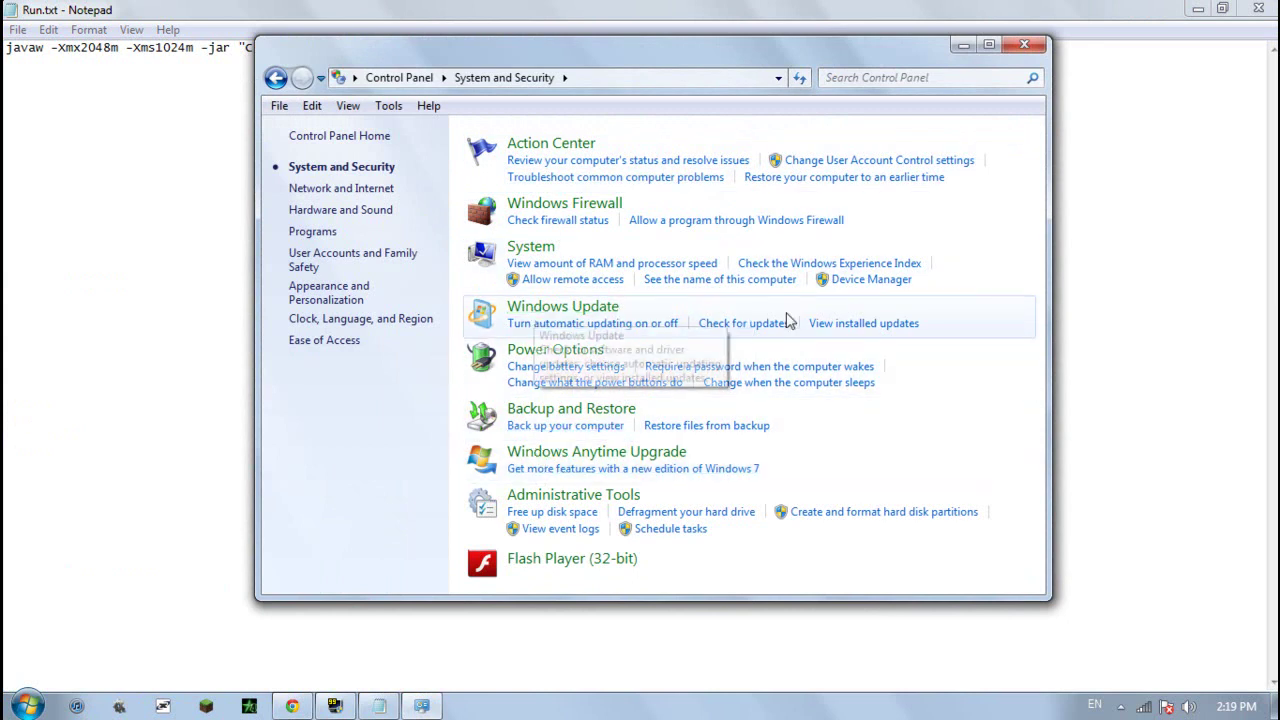
{"action": "left_click", "coordinate": [530, 246]}
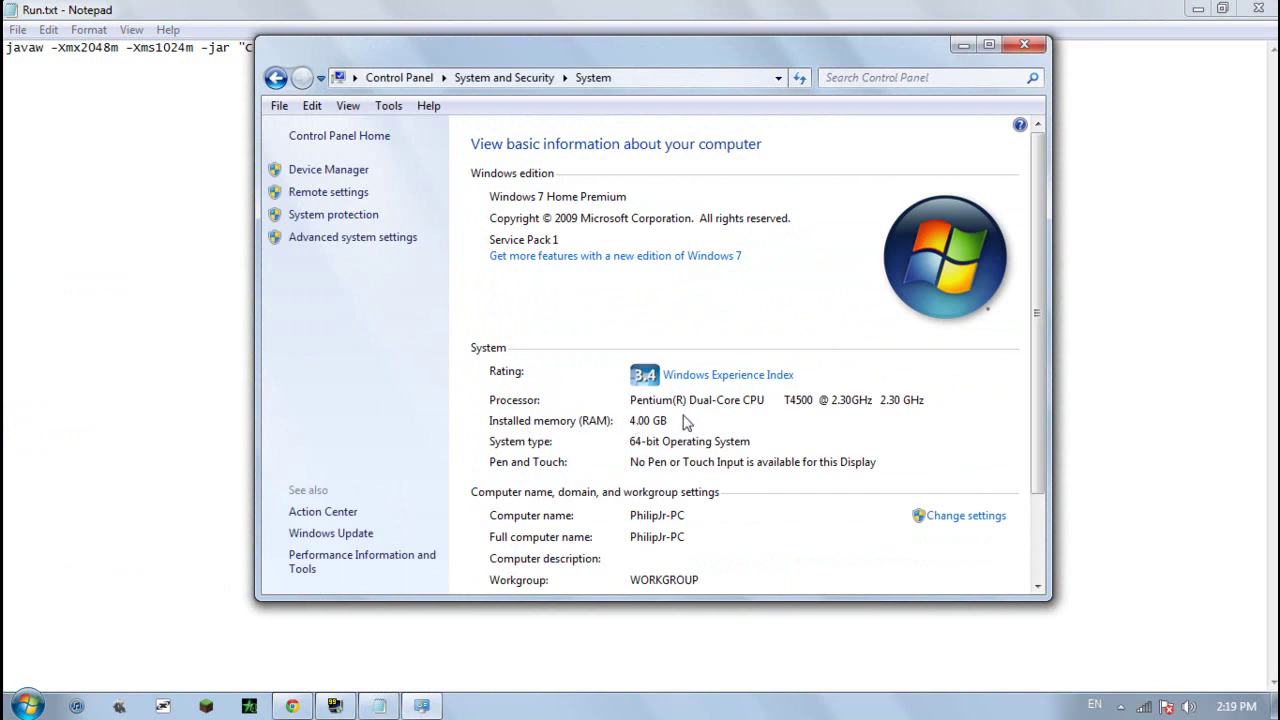
{"action": "left_click", "coordinate": [1030, 45]}
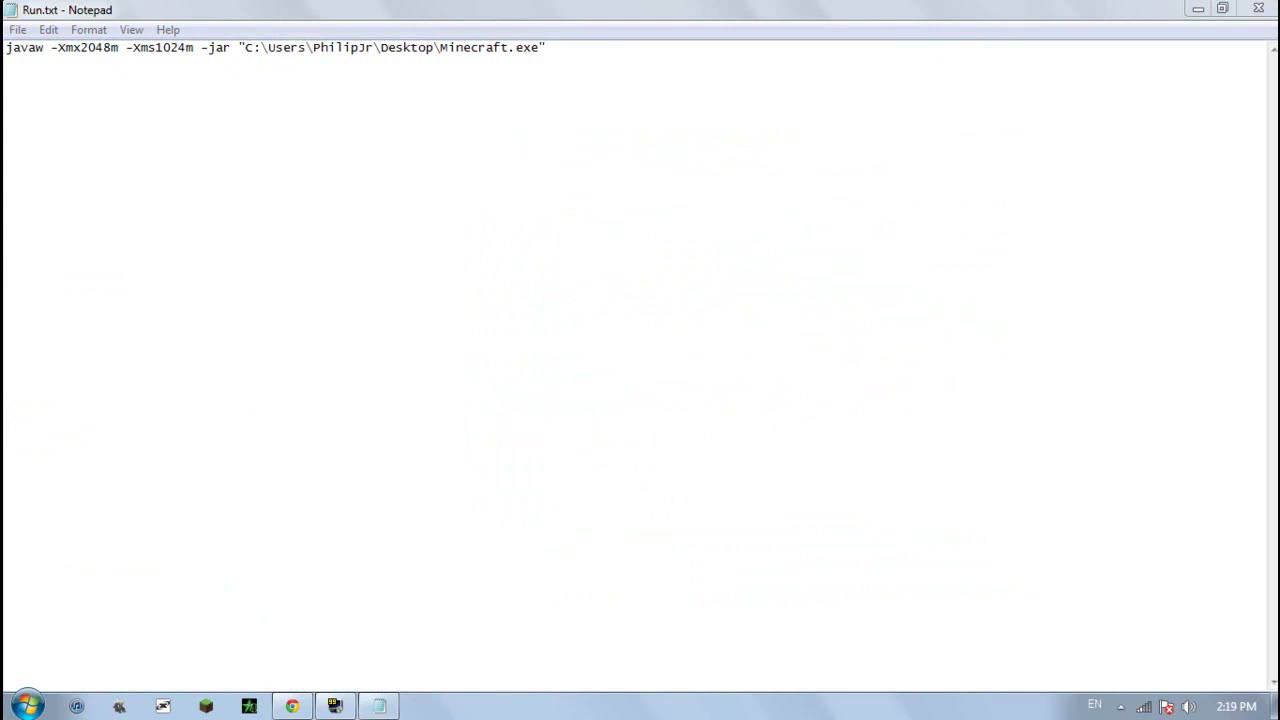
Save Run.txt, close Notepad, and select Run.txt on the desktop
{"action": "left_click", "coordinate": [18, 30]}
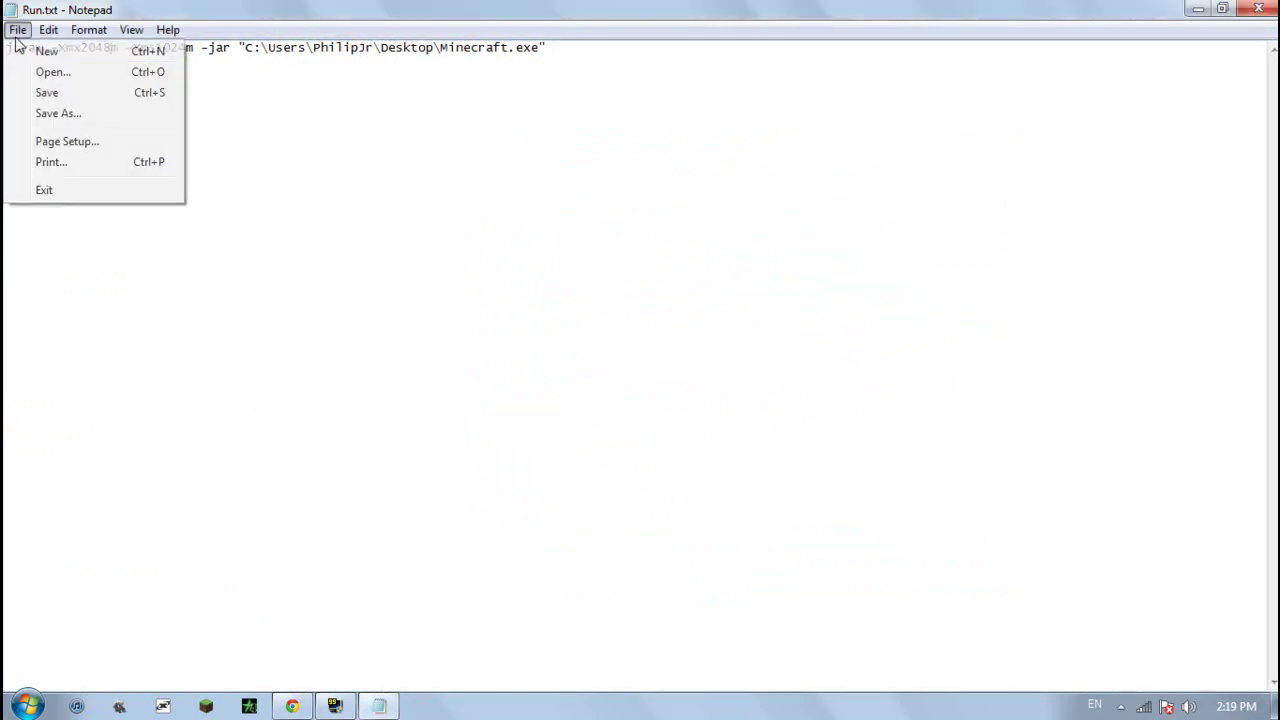
{"action": "left_click", "coordinate": [40, 95]}
{"action": "left_click", "coordinate": [1258, 9]}
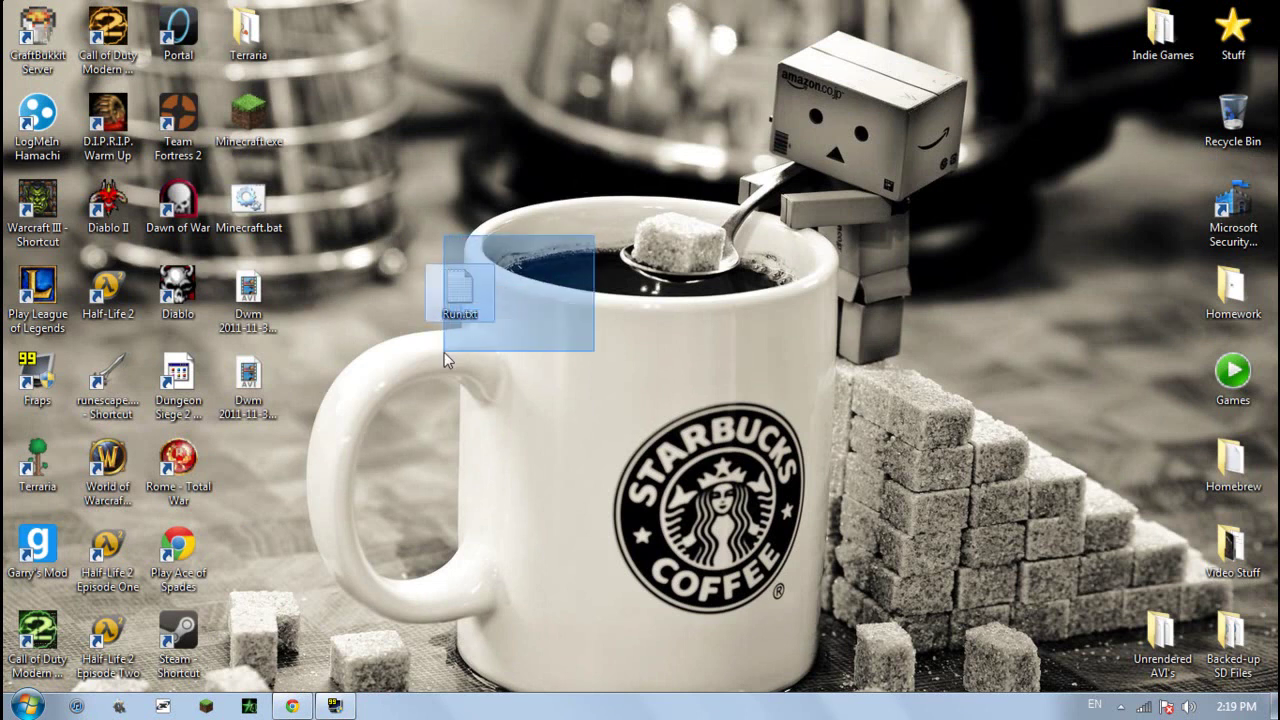
{"action": "left_click_drag", "start_coordinate": [594, 236], "coordinate": [376, 394]}
{"action": "left_click", "coordinate": [543, 283]}
{"action": "left_click_drag", "start_coordinate": [543, 283], "coordinate": [376, 396]}
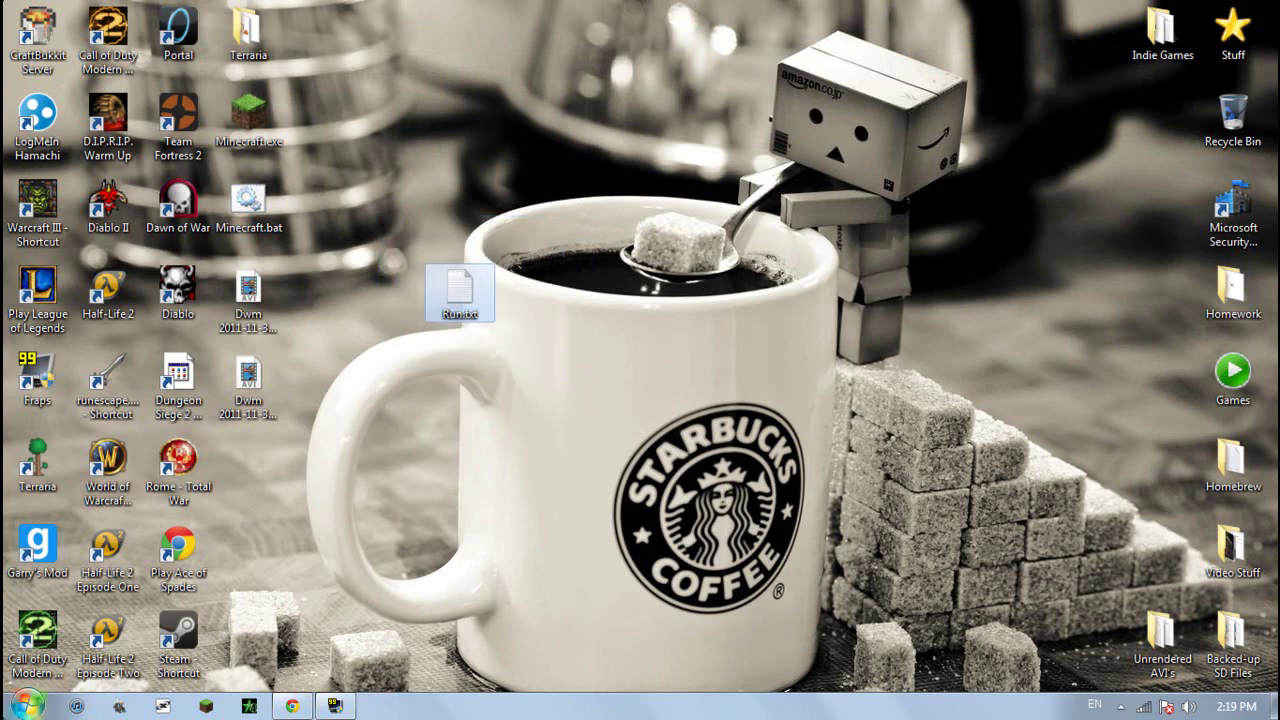
{"action": "left_click", "coordinate": [24, 705]}
{"action": "left_click", "coordinate": [311, 508]}
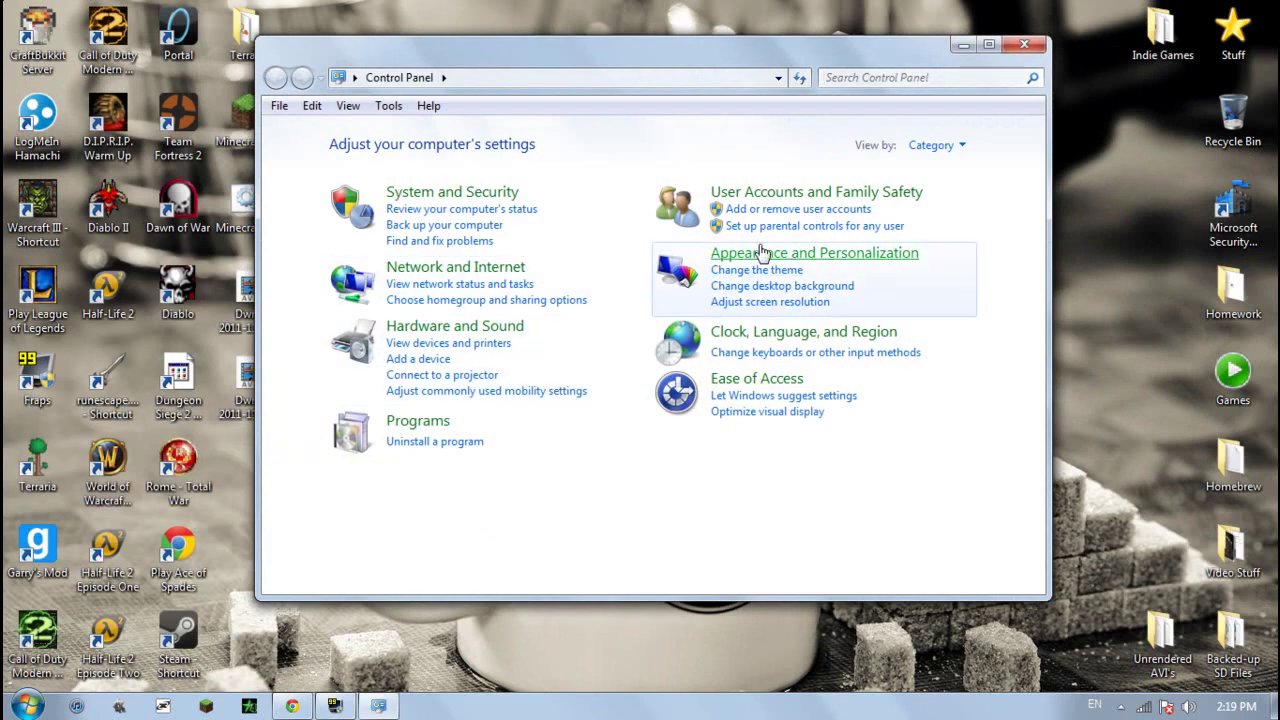
{"action": "left_click", "coordinate": [760, 252]}
{"action": "left_click", "coordinate": [556, 423]}
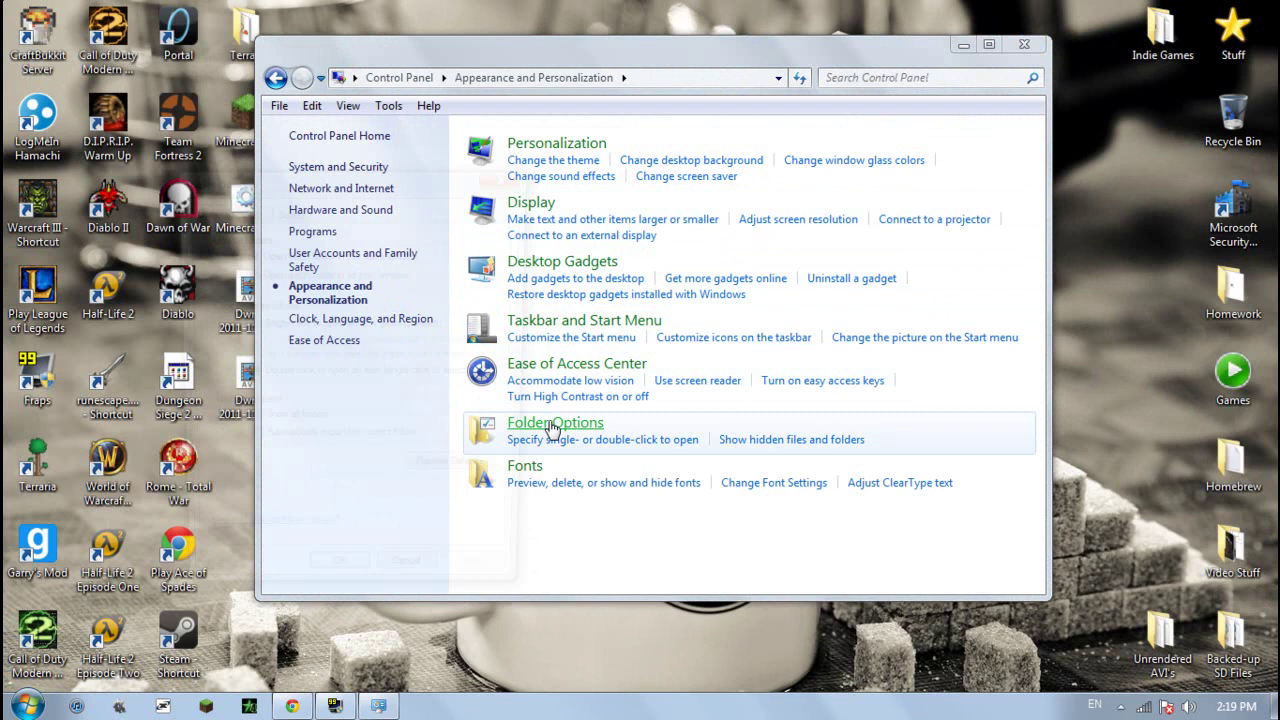
{"action": "left_click", "coordinate": [244, 209]}
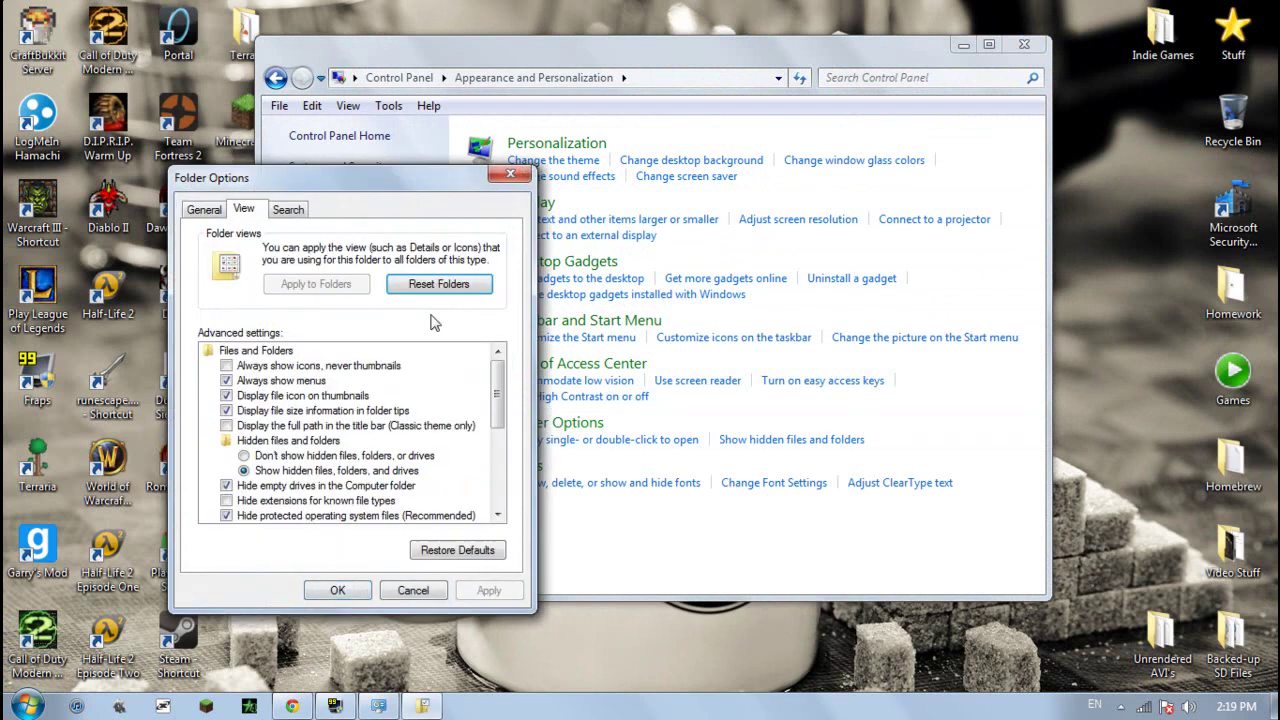
{"action": "scroll", "coordinate": [436, 322], "scroll_direction": "down", "scroll_amount": 2}
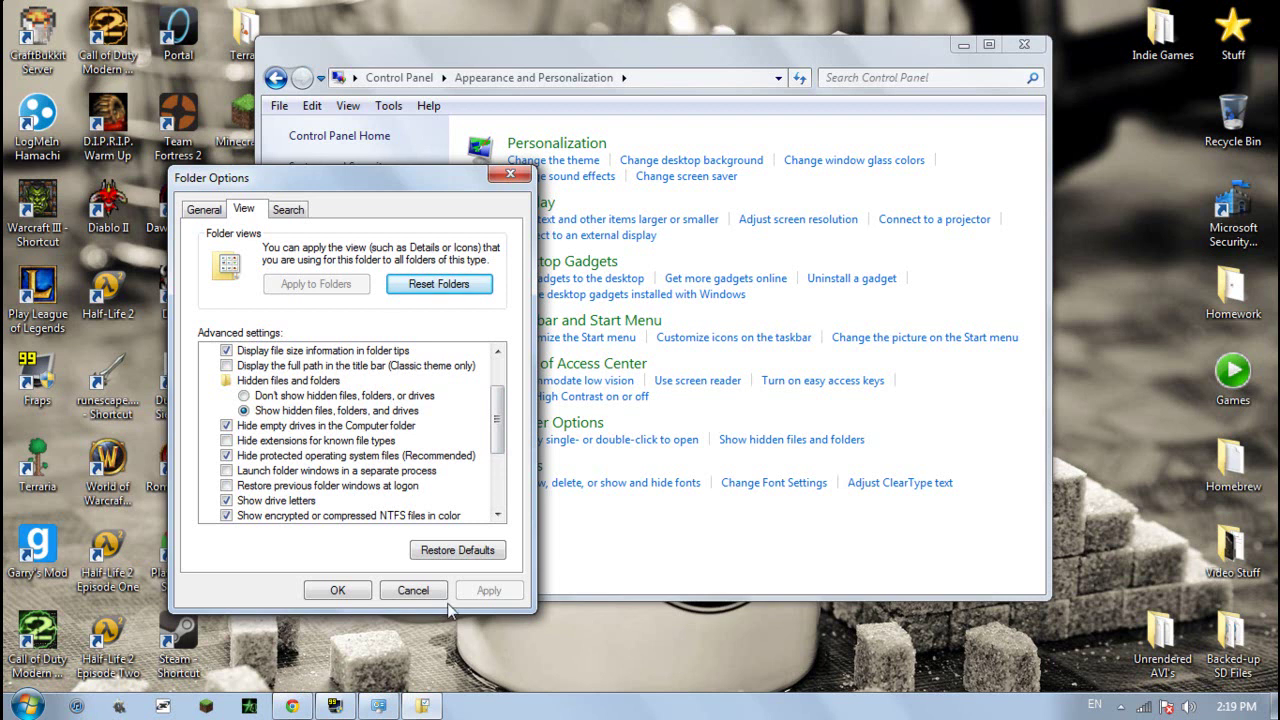
{"action": "left_click", "coordinate": [335, 590]}
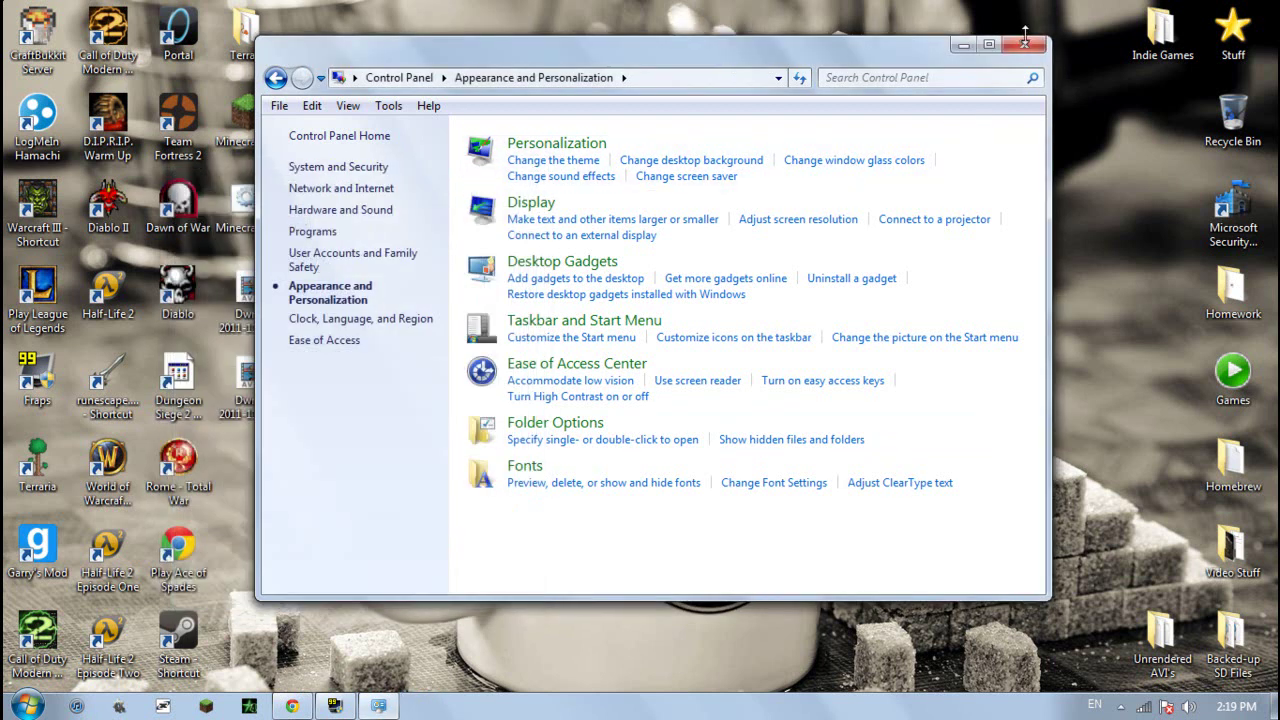
{"action": "left_click", "coordinate": [1024, 44]}
Rename Run.txt to Run.bat, launch it, and log in to the Minecraft launcher
{"action": "right_click", "coordinate": [447, 285]}
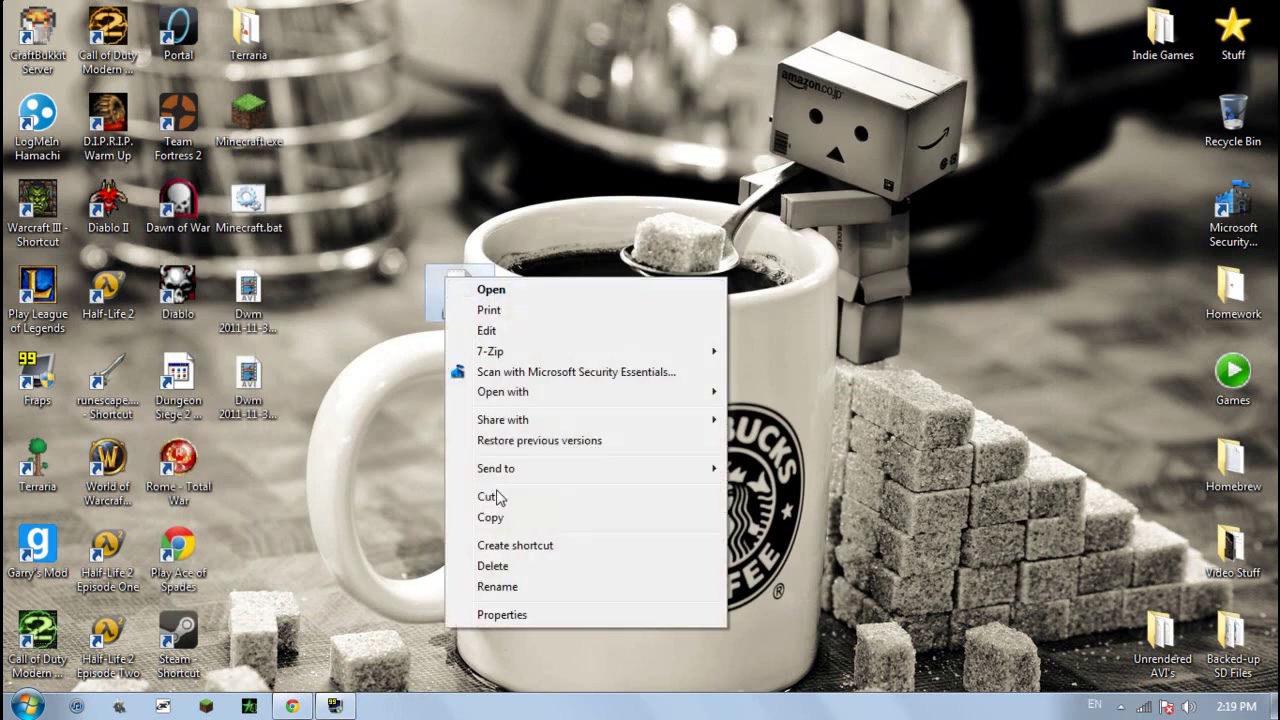
{"action": "left_click", "coordinate": [490, 588]}
{"action": "left_click", "coordinate": [469, 314]}
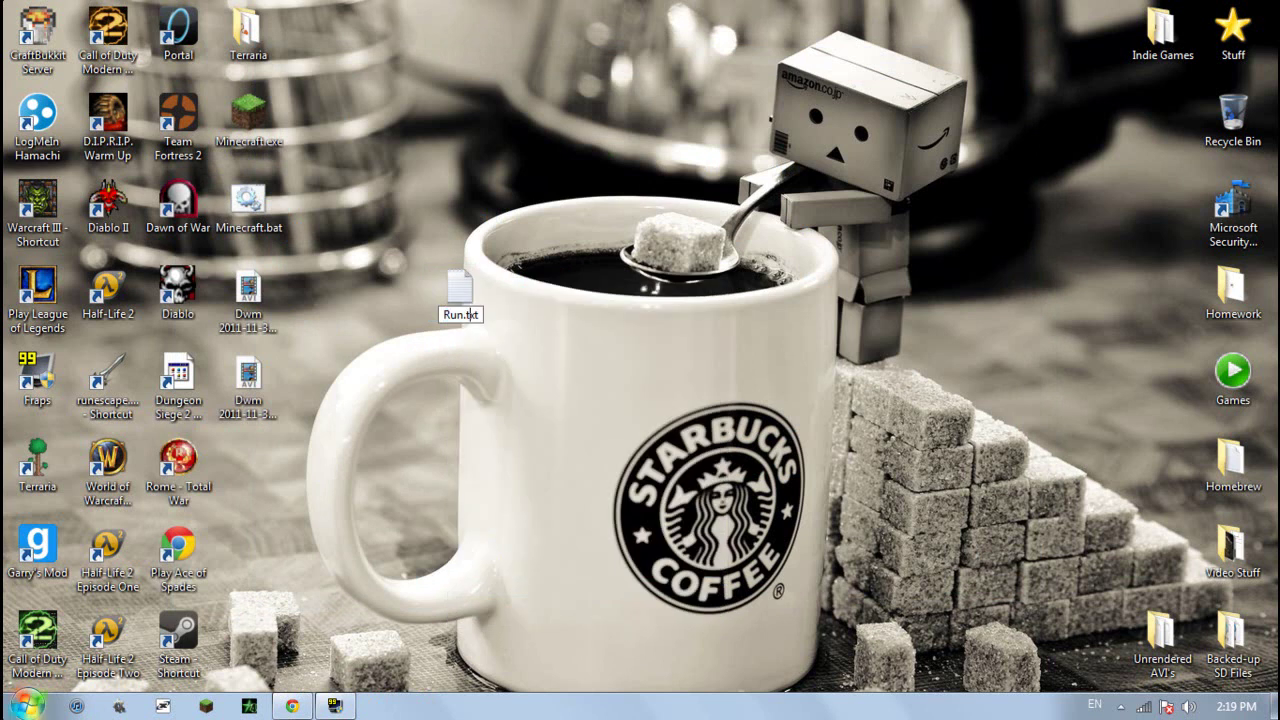
{"action": "key", "text": "BackSpace"}
{"action": "key", "text": "BackSpace"}
{"action": "key", "text": "BackSpace"}
{"action": "type", "text": "bat"}
{"action": "key", "text": "Return"}
{"action": "key", "text": "Return"}
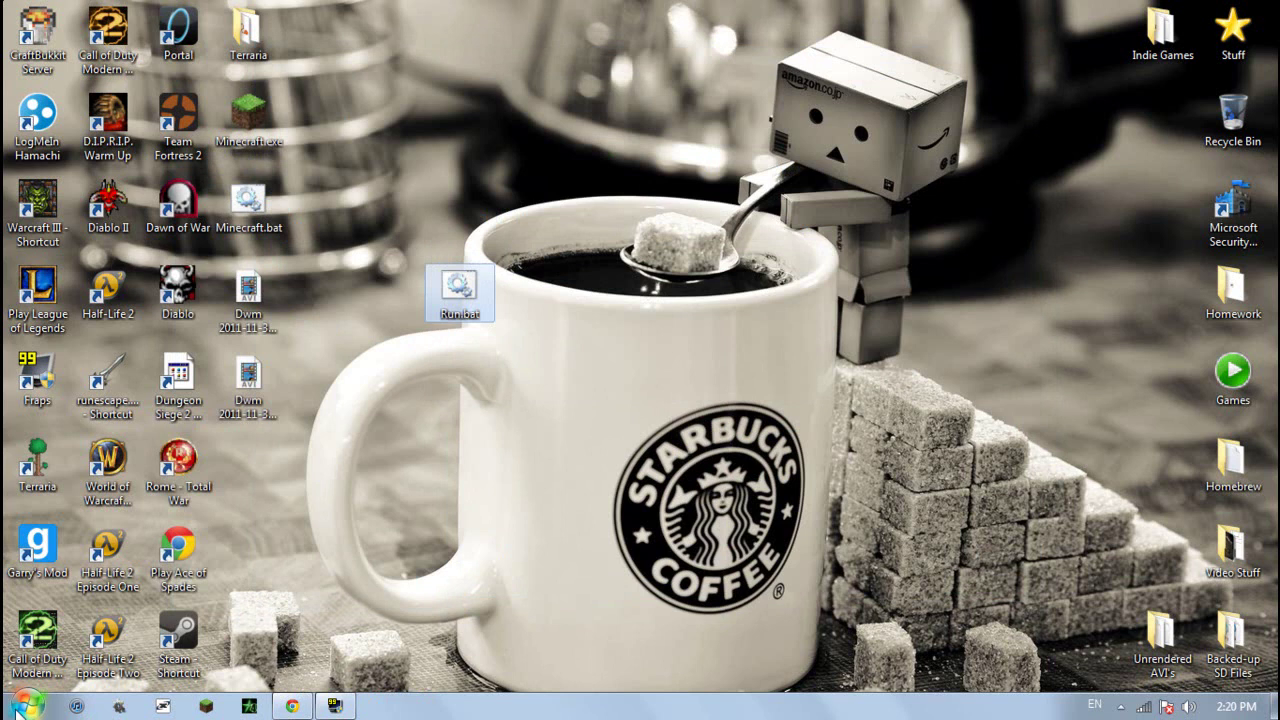
{"action": "double_click", "coordinate": [462, 298]}
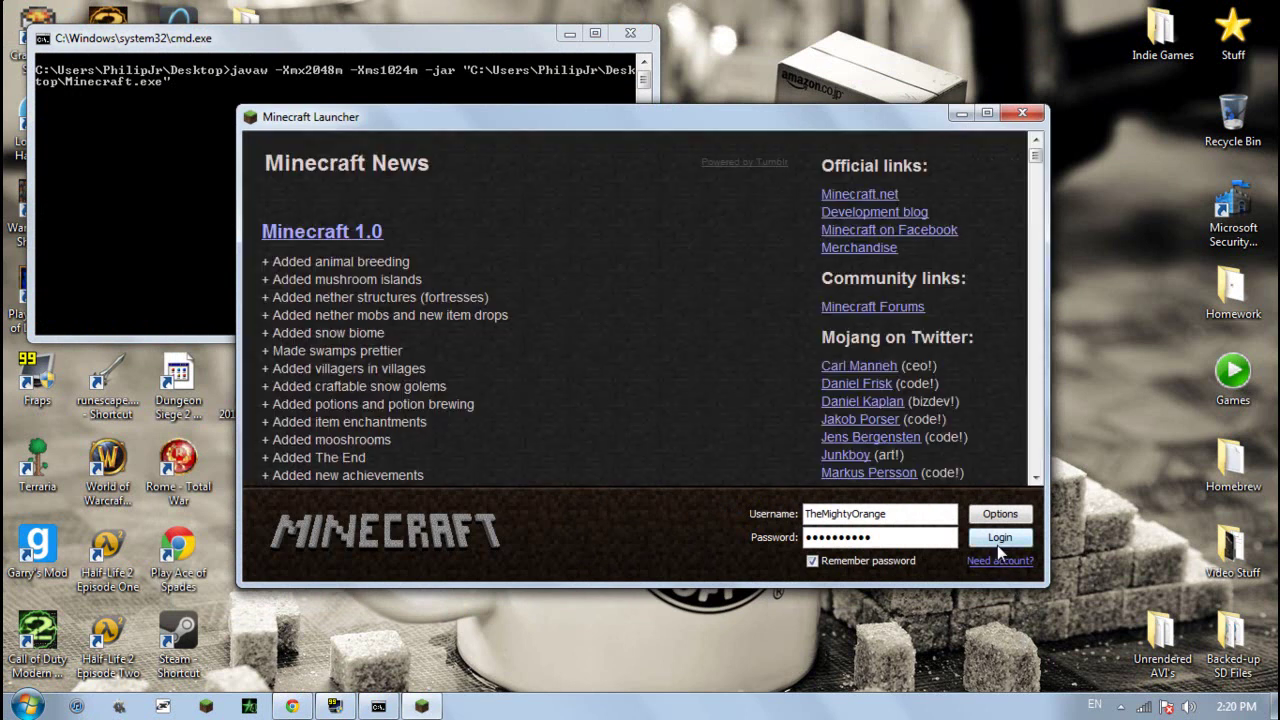
{"action": "left_click", "coordinate": [997, 545]}
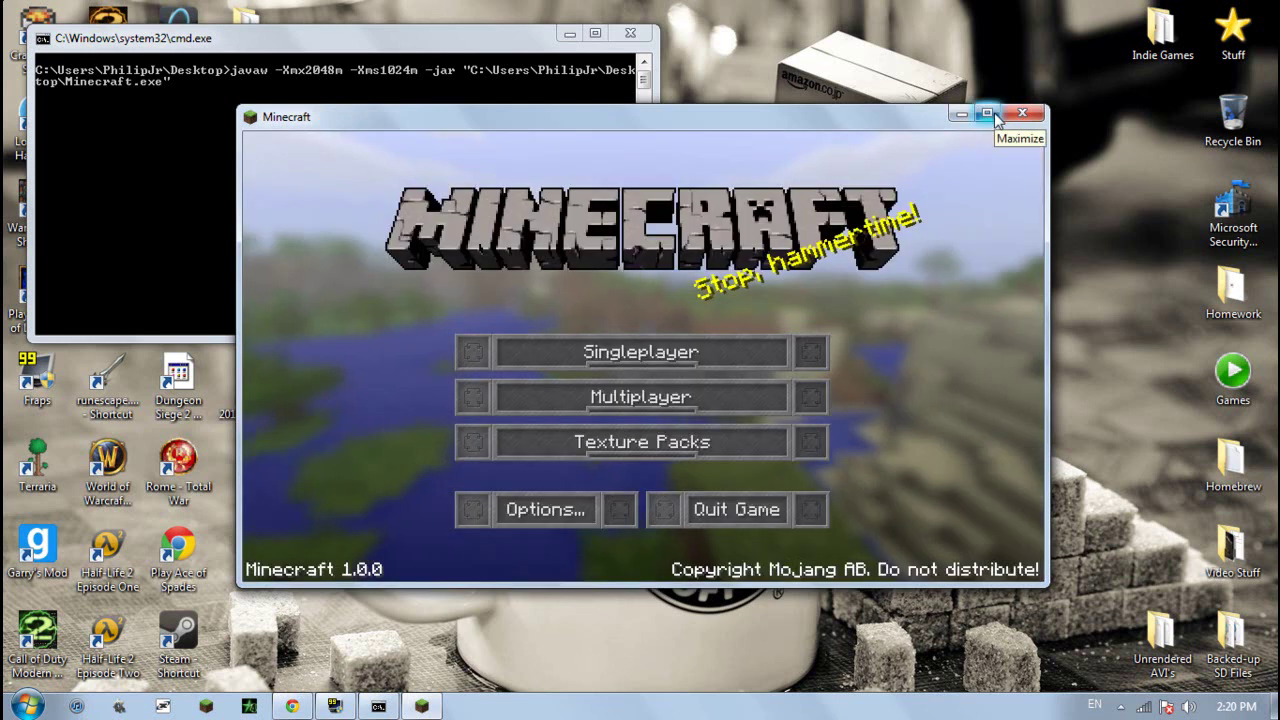
Maximize the game, load the Creative world from Singleplayer, and walk a few blocks
{"action": "left_click", "coordinate": [995, 116]}
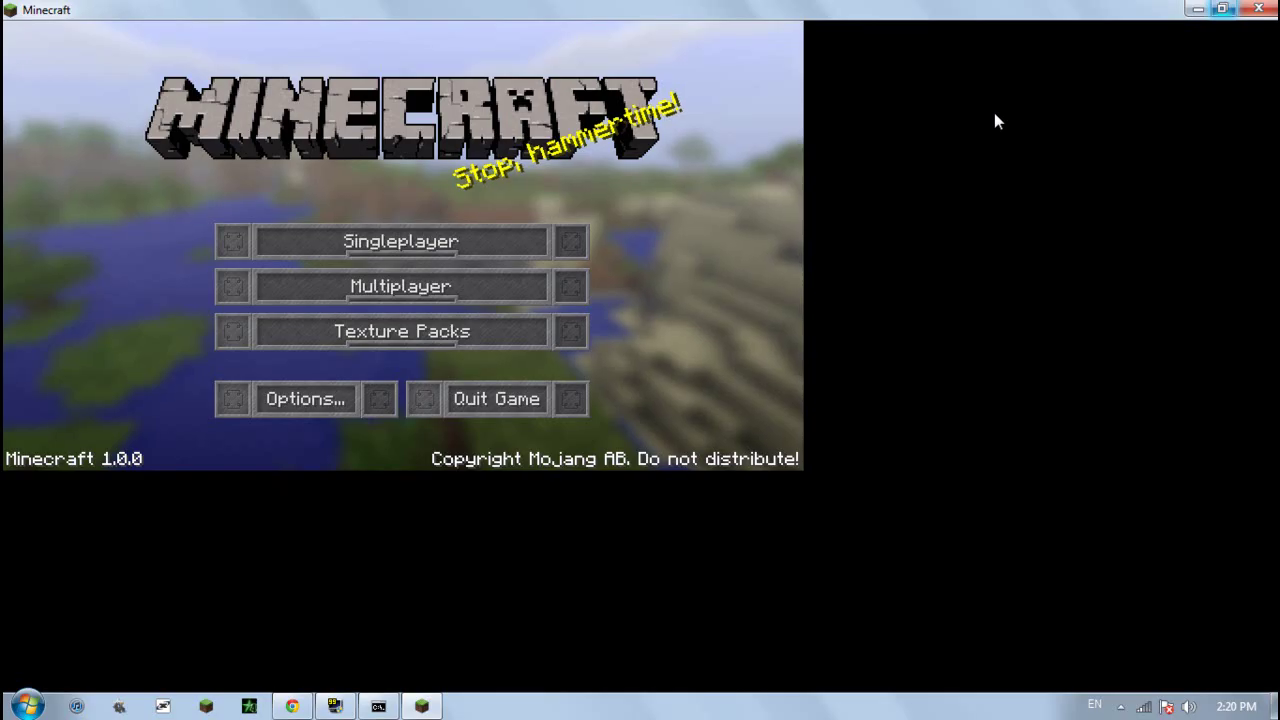
{"action": "left_click", "coordinate": [686, 302]}
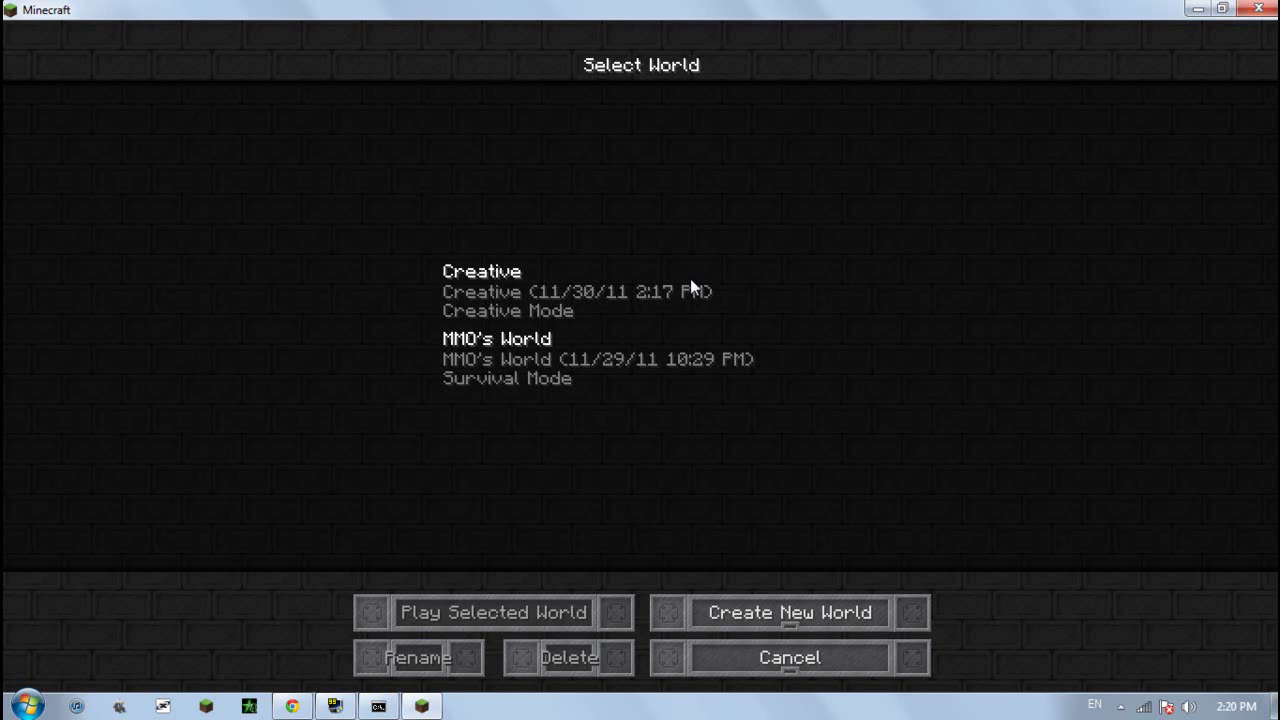
{"action": "double_click", "coordinate": [608, 291]}
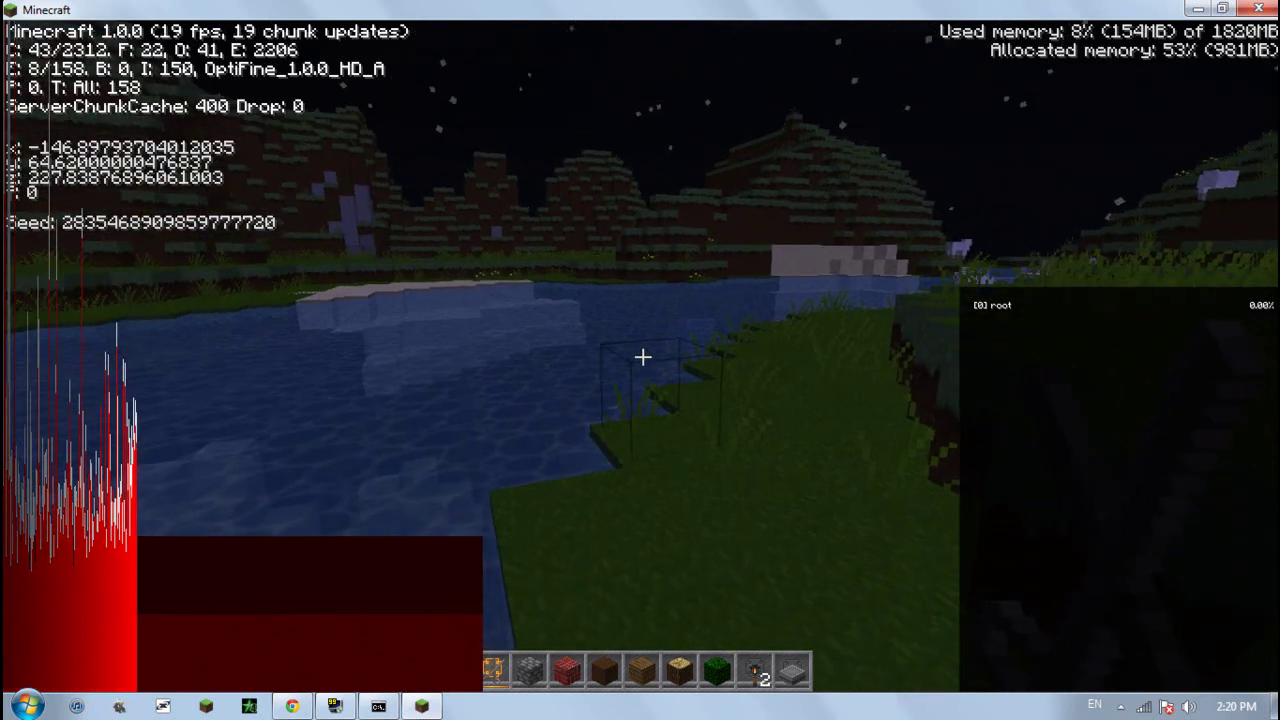
{"action": "key", "text": "w"}
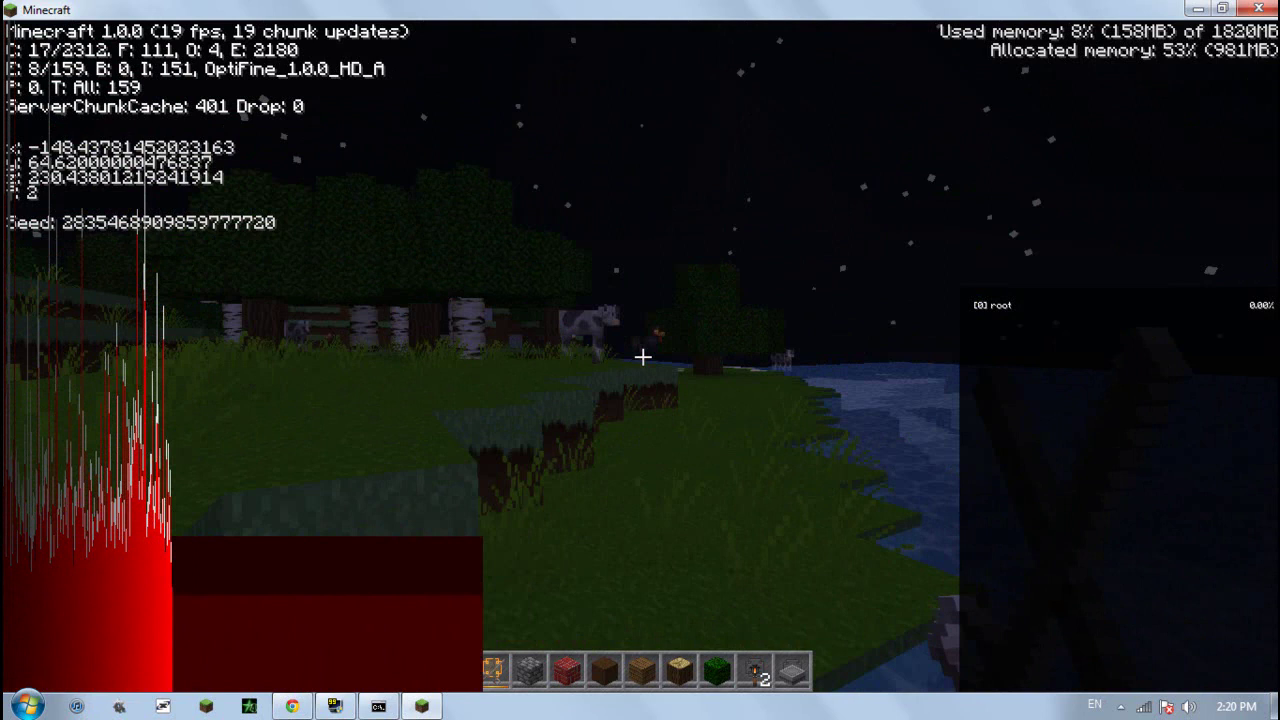